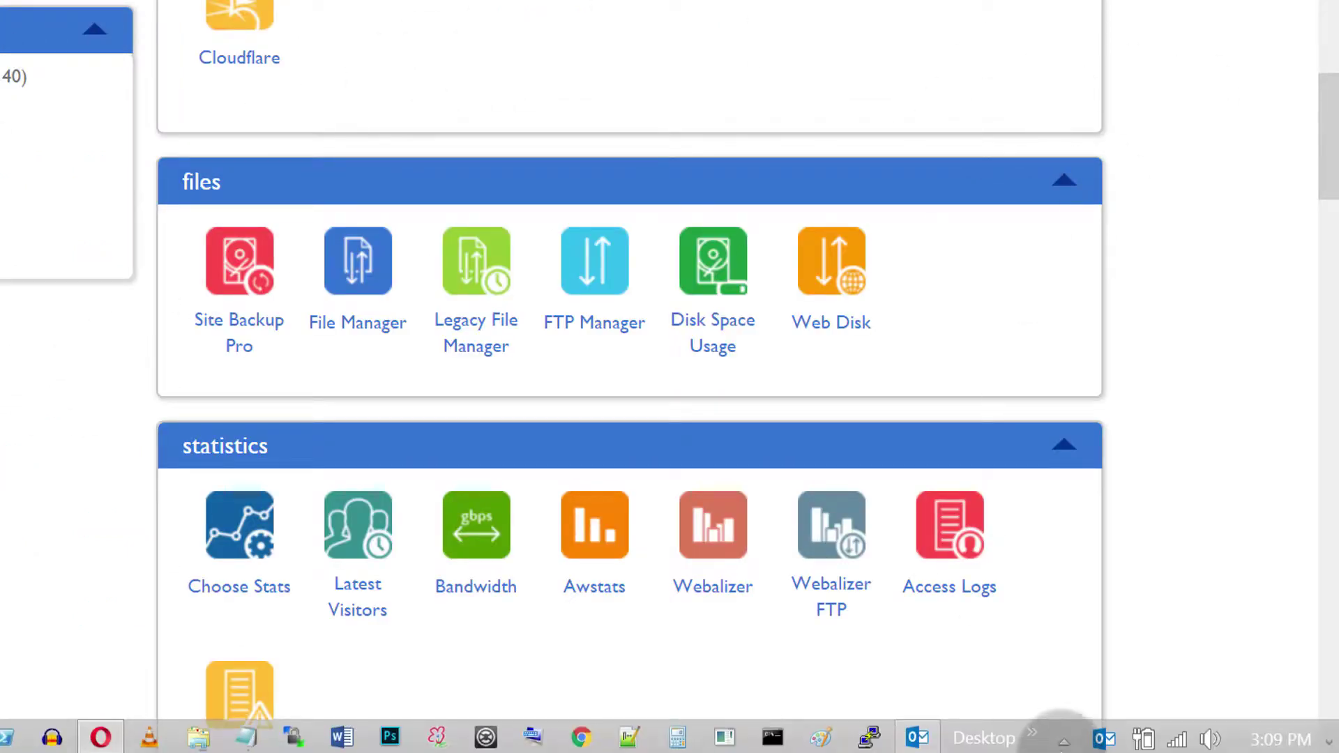
# Step: Switch from the Bluehost cPanel to the Outlook inbox through the taskbar icon
pyautogui.click(919, 735)
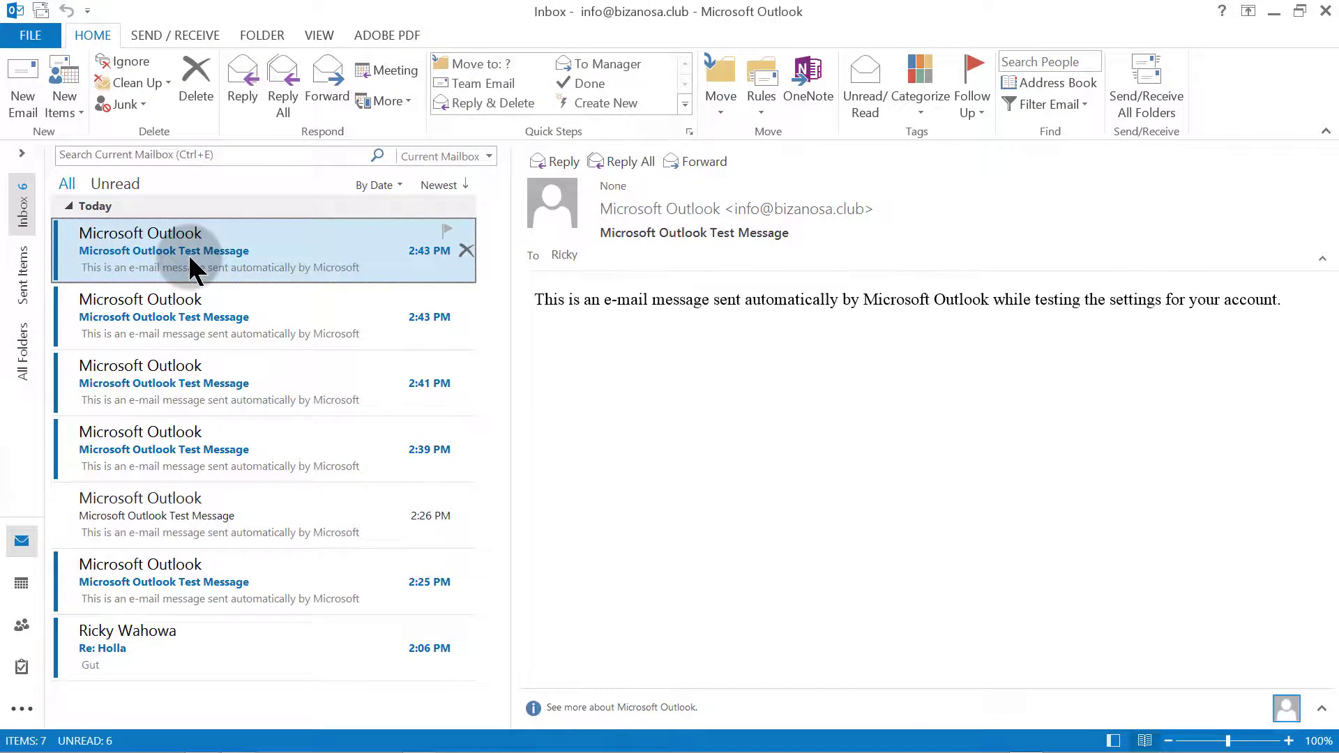
# Step: Look at Outlook's Add Account setup from the File menu, then close it
pyautogui.click(14, 36)
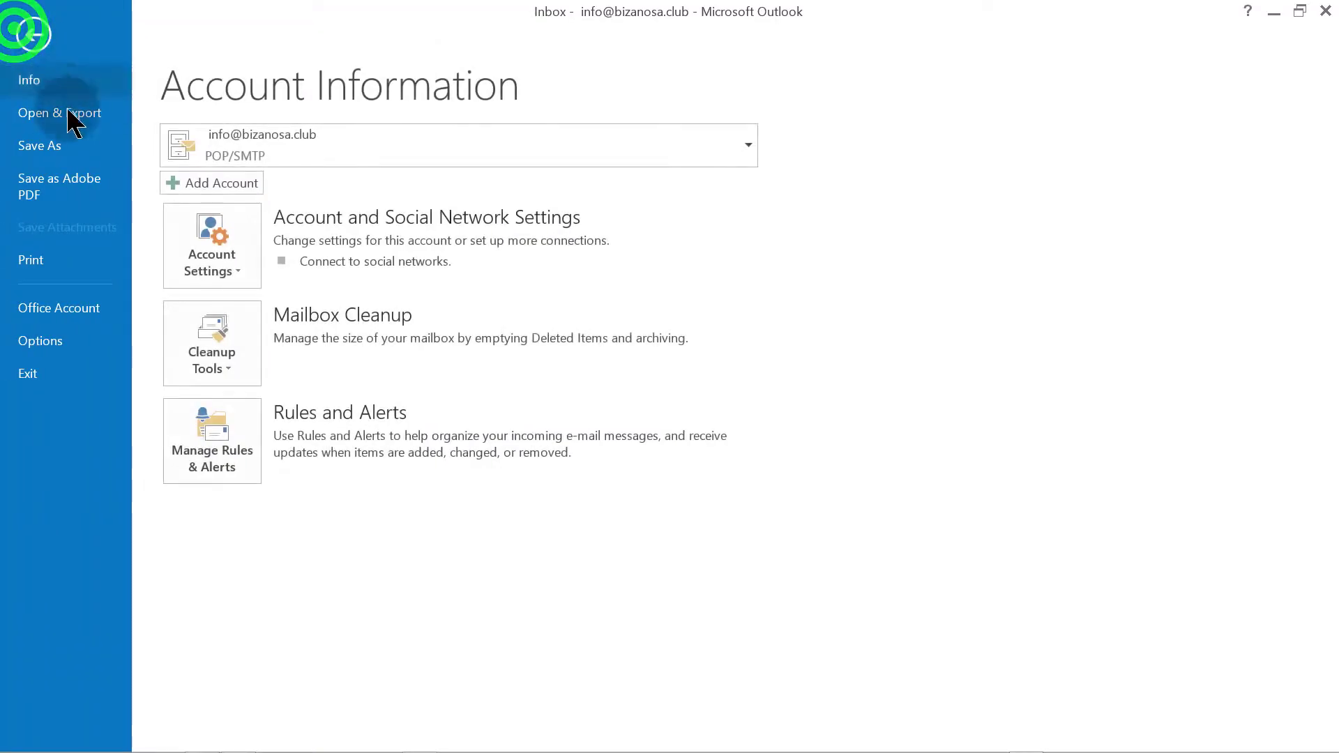
pyautogui.click(215, 183)
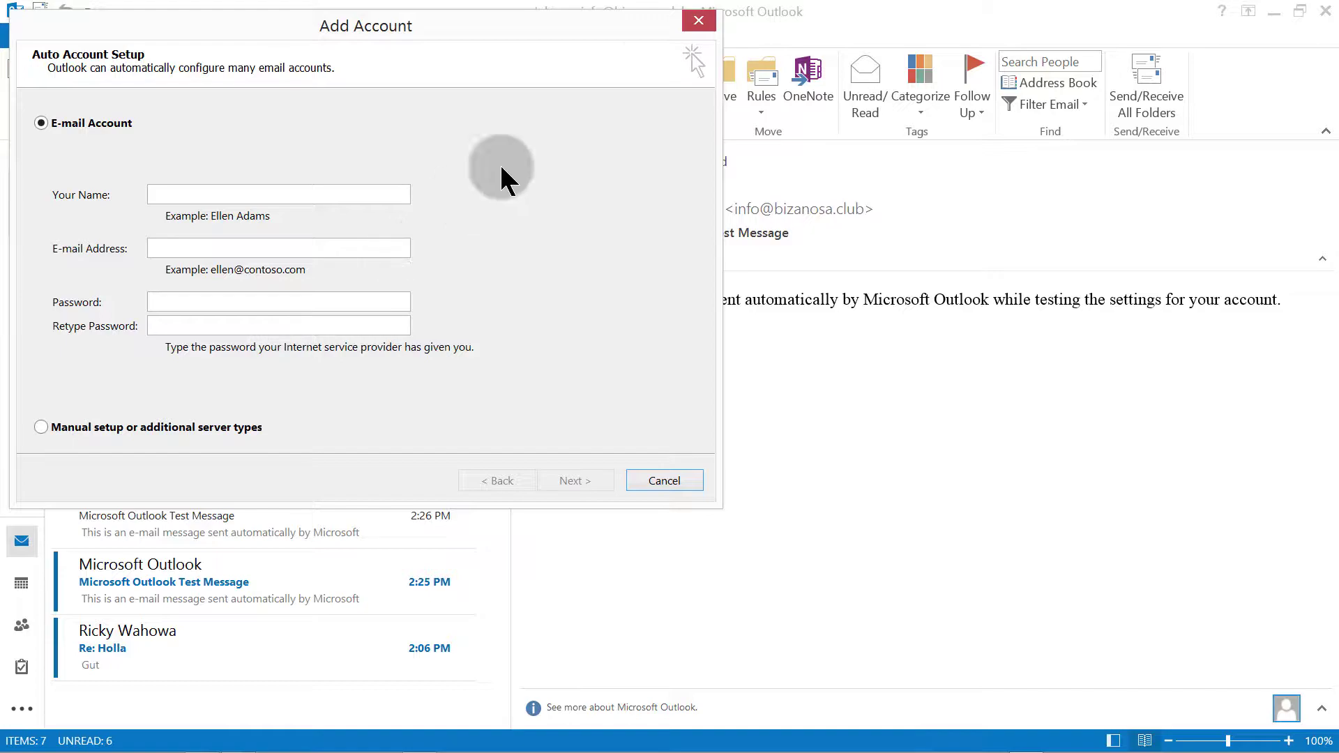
pyautogui.click(690, 28)
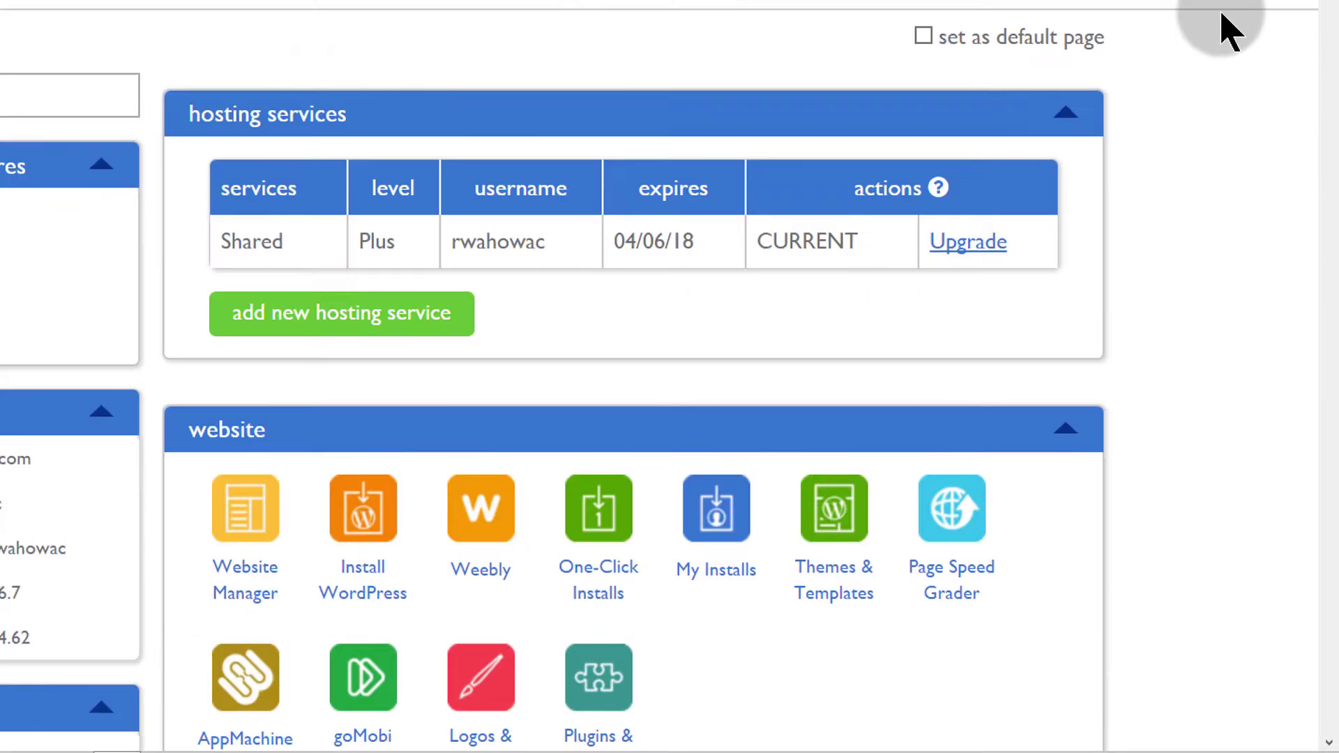
# Step: Scroll the cPanel down to the Domains tools where Subdomains is listed
pyautogui.scroll(-10, 1228, 31)
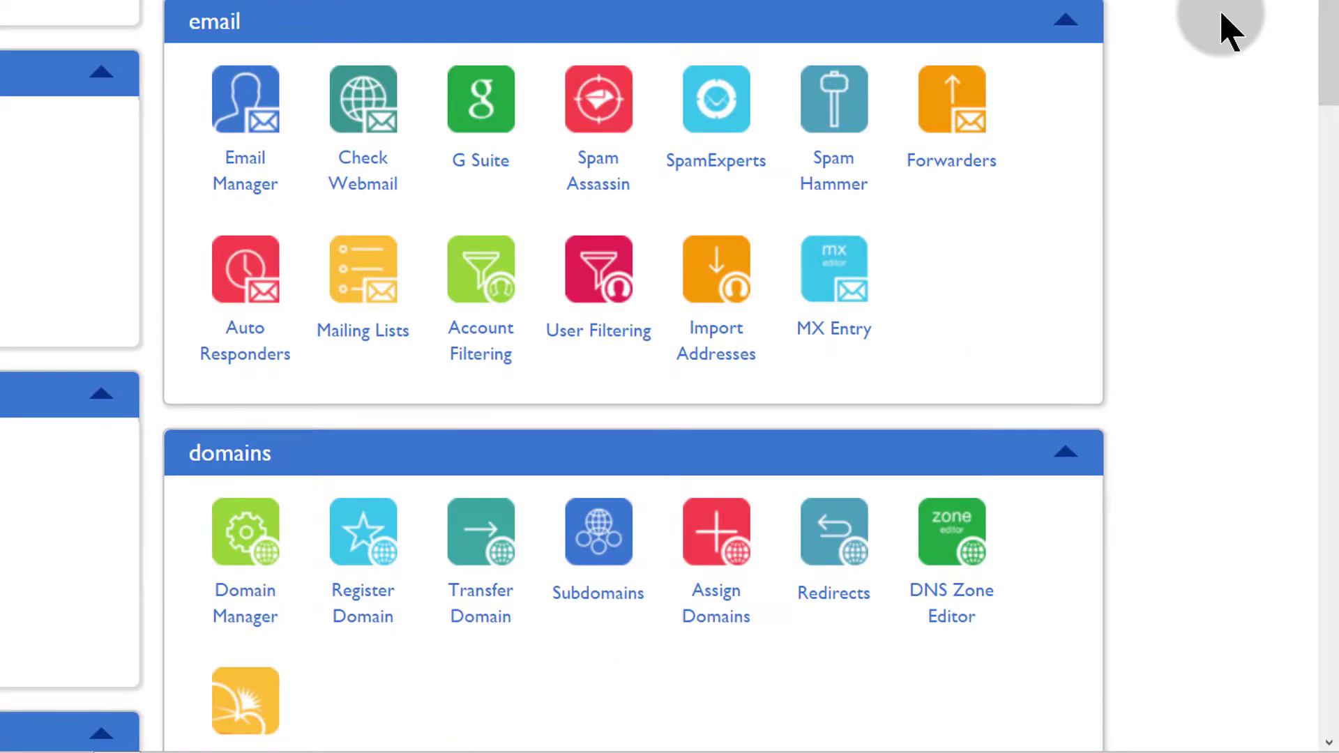
pyautogui.scroll(-5, 1228, 31)
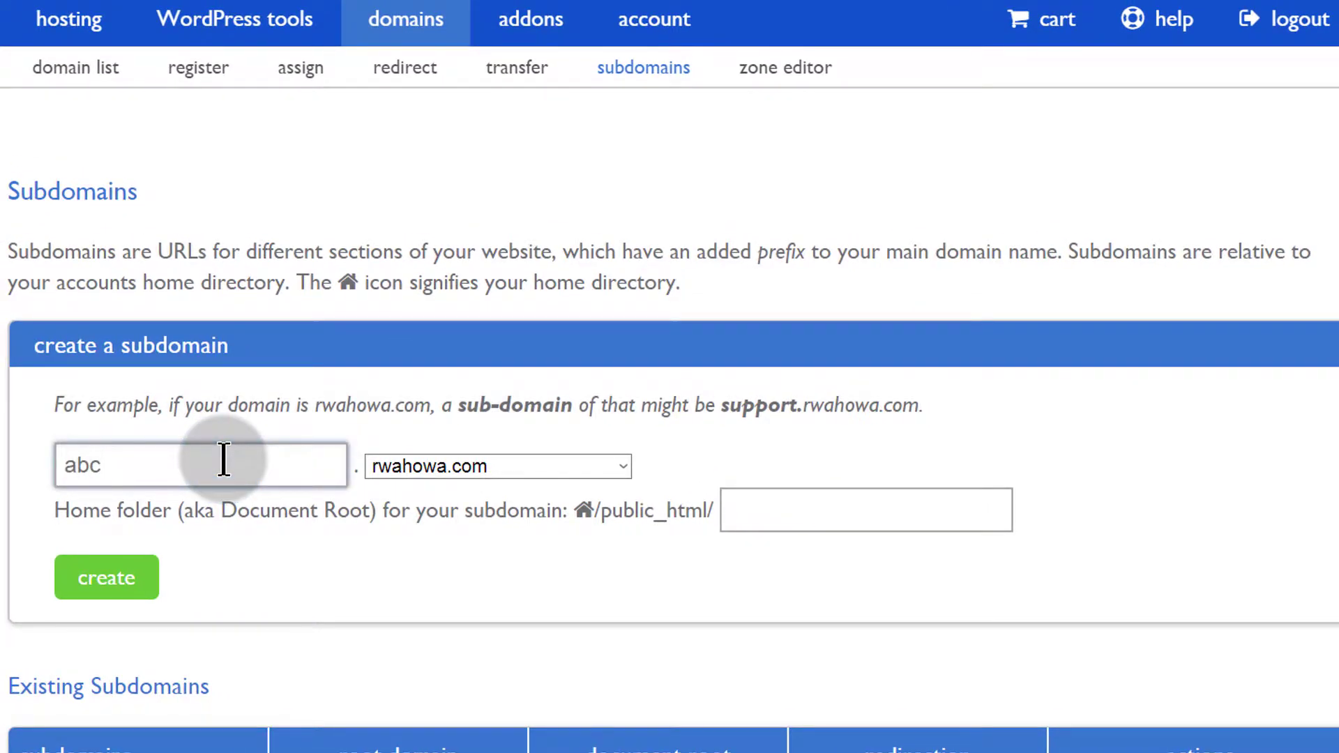
# Step: Create subdomain abc under bizanosa.club with home folder public_html/abc, then return to Subdomains
pyautogui.click(447, 467)
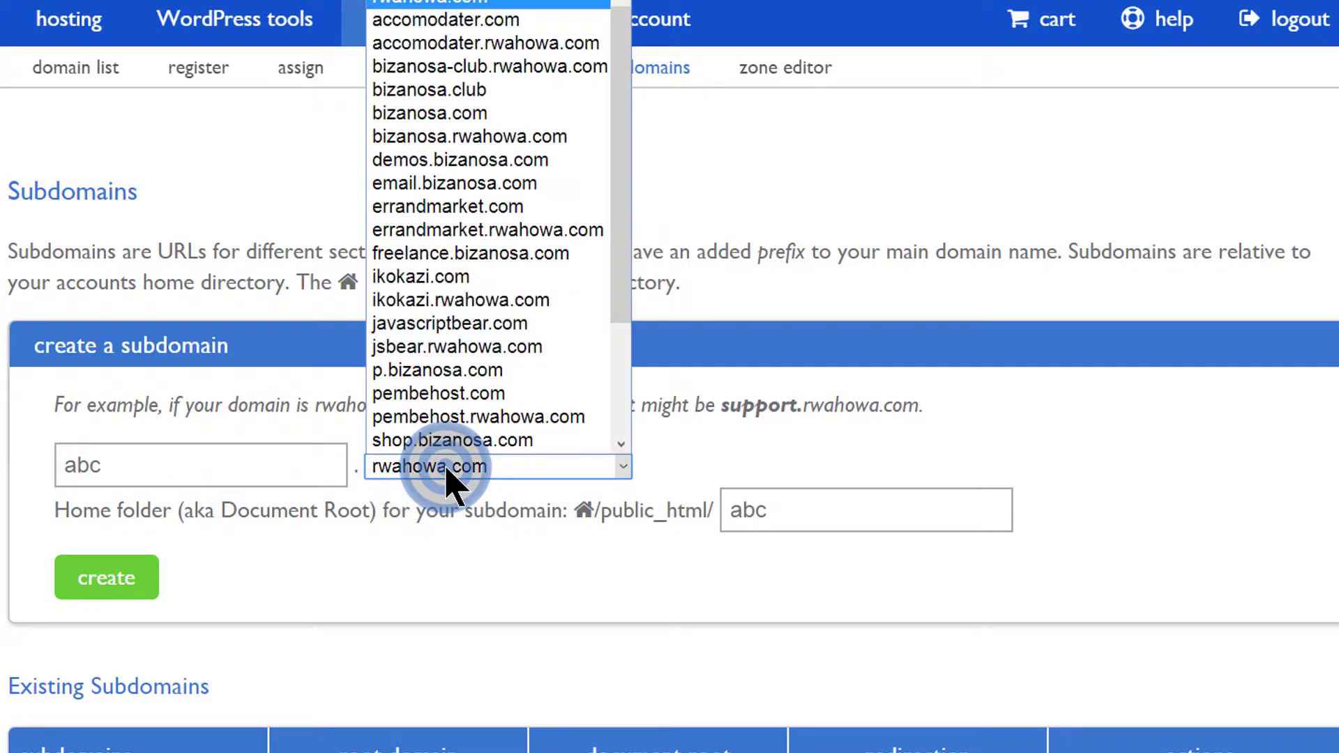
pyautogui.click(497, 91)
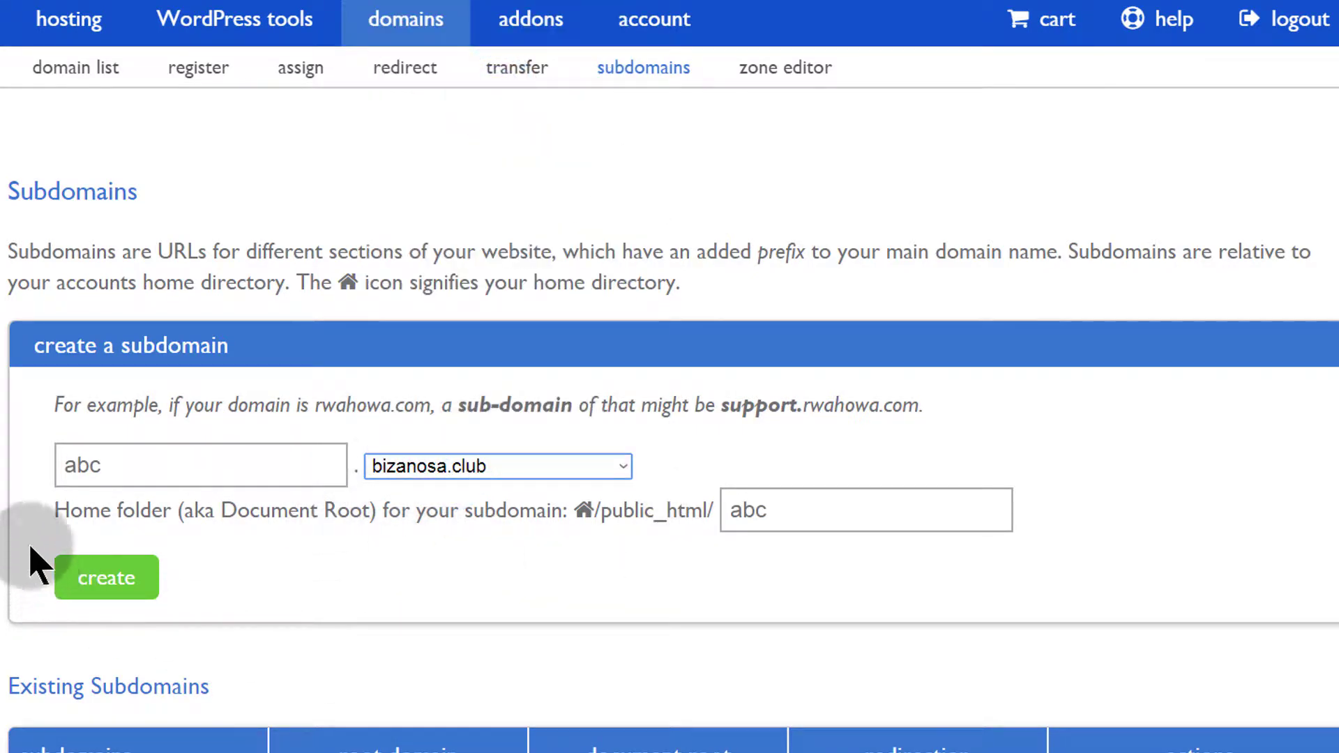
pyautogui.click(791, 514)
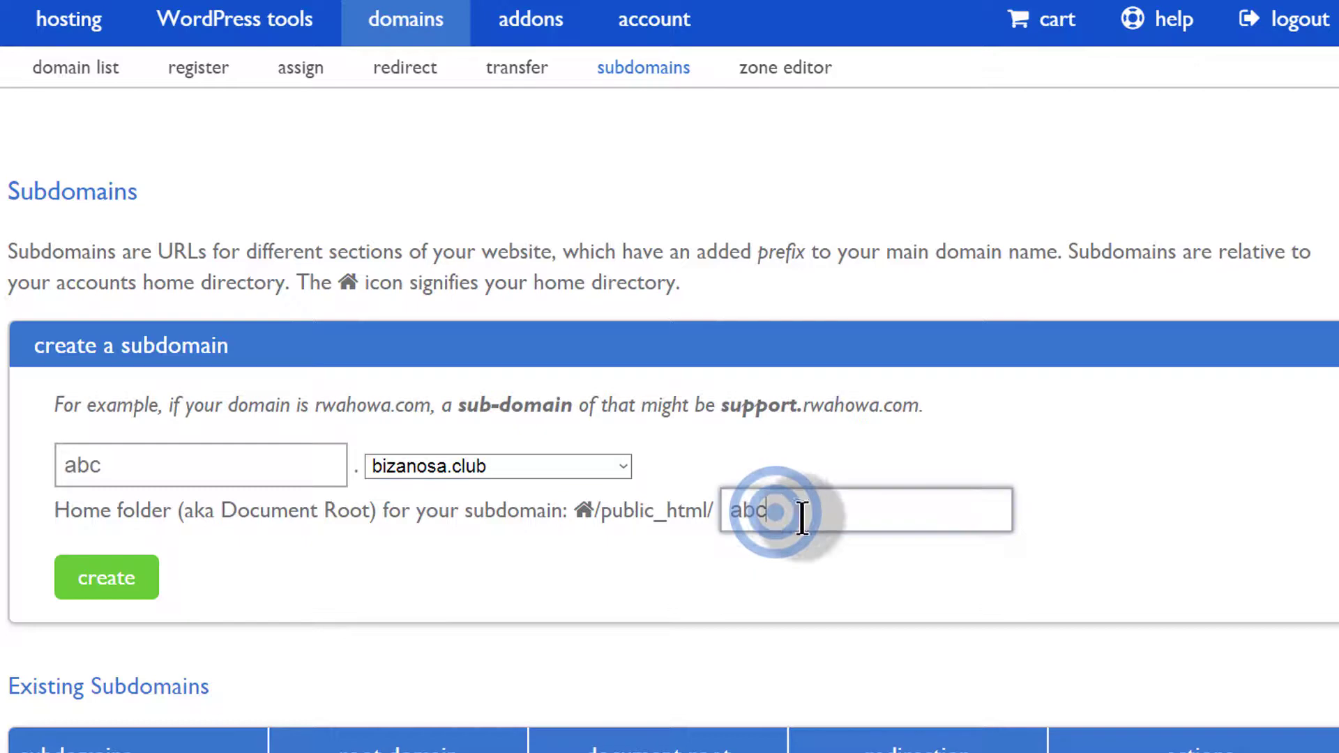
pyautogui.moveTo(783, 510); pyautogui.dragTo(688, 523)
pyautogui.click(795, 510)
pyautogui.scroll(-4, 104, 317)
pyautogui.click(103, 316)
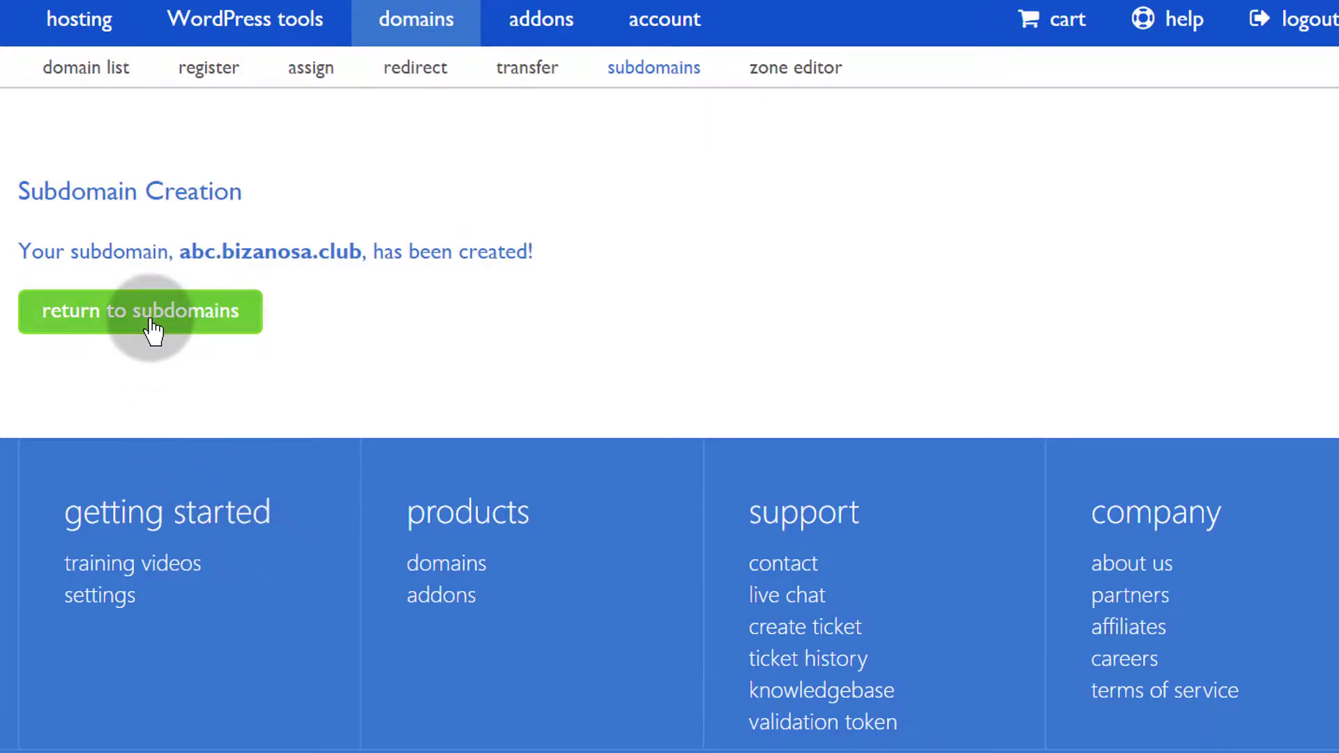
pyautogui.click(150, 318)
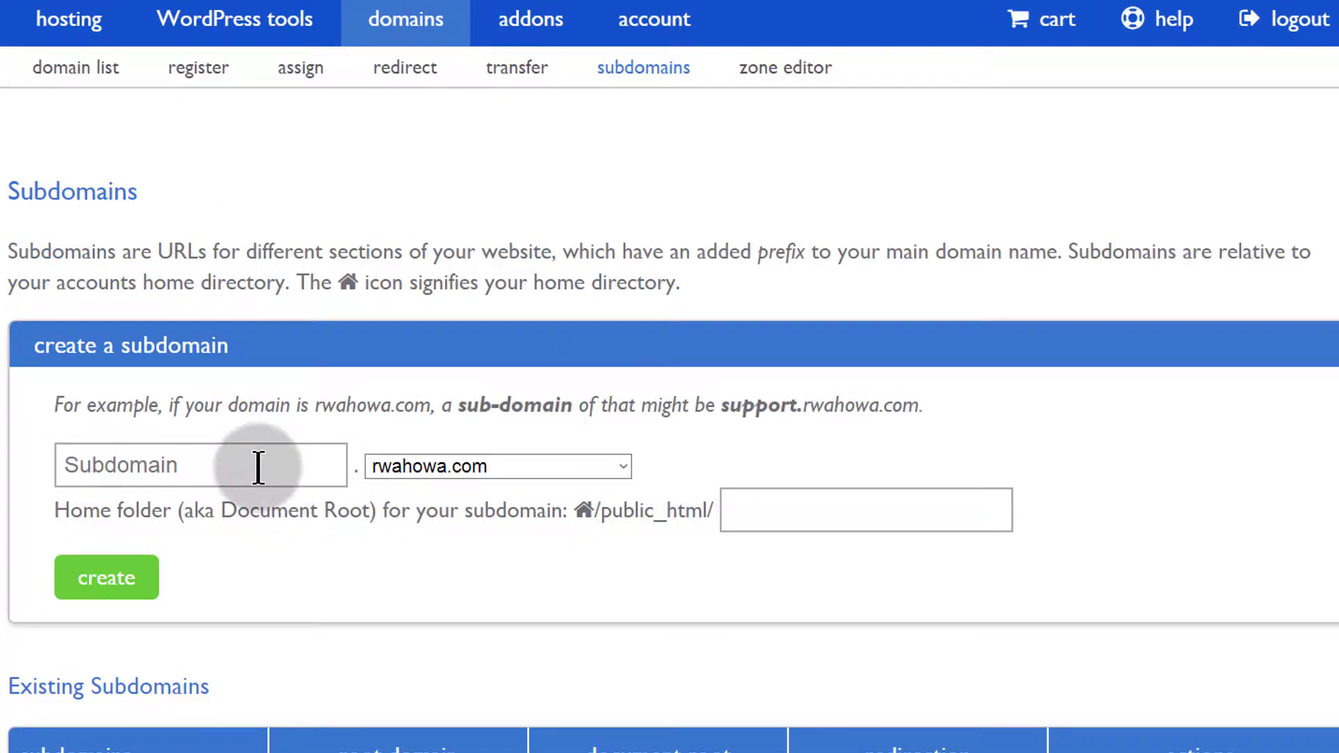
# Step: Create the subdomain red with bizanosa.club chosen as its root domain
pyautogui.click(258, 466)
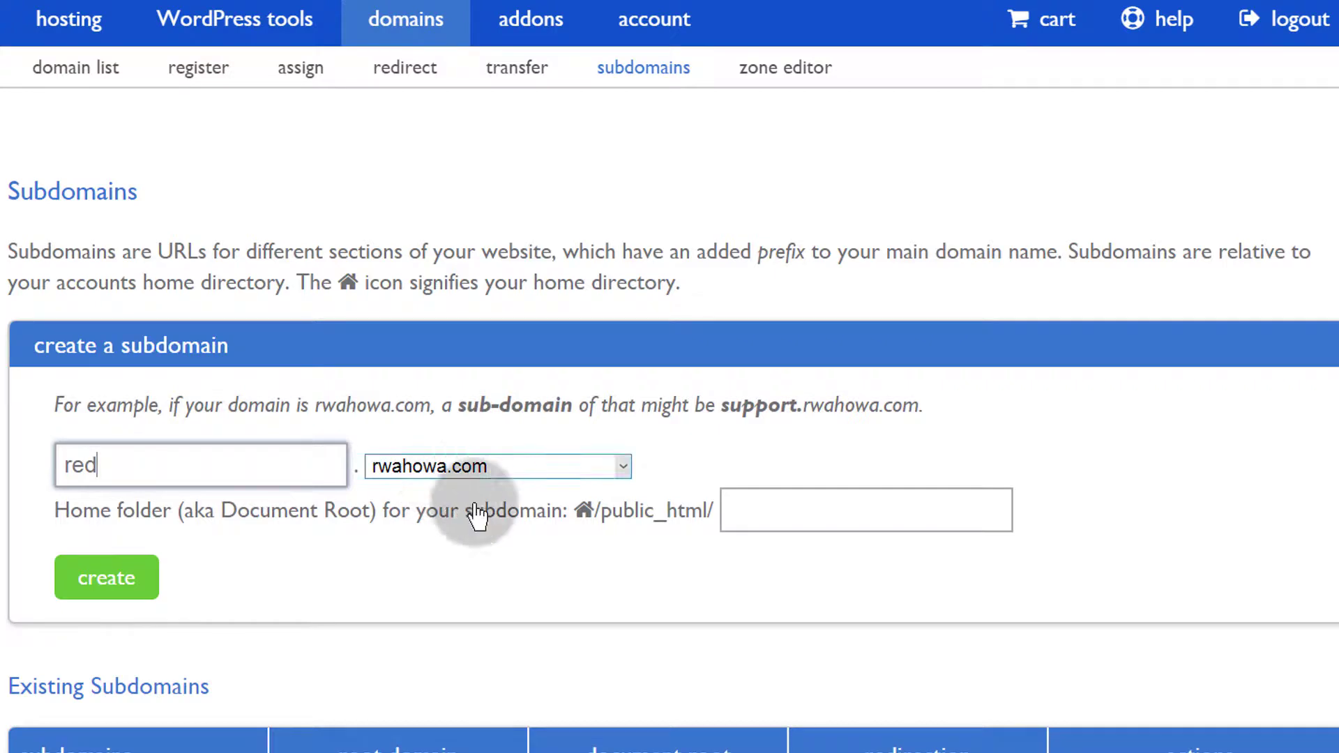
pyautogui.click(476, 464)
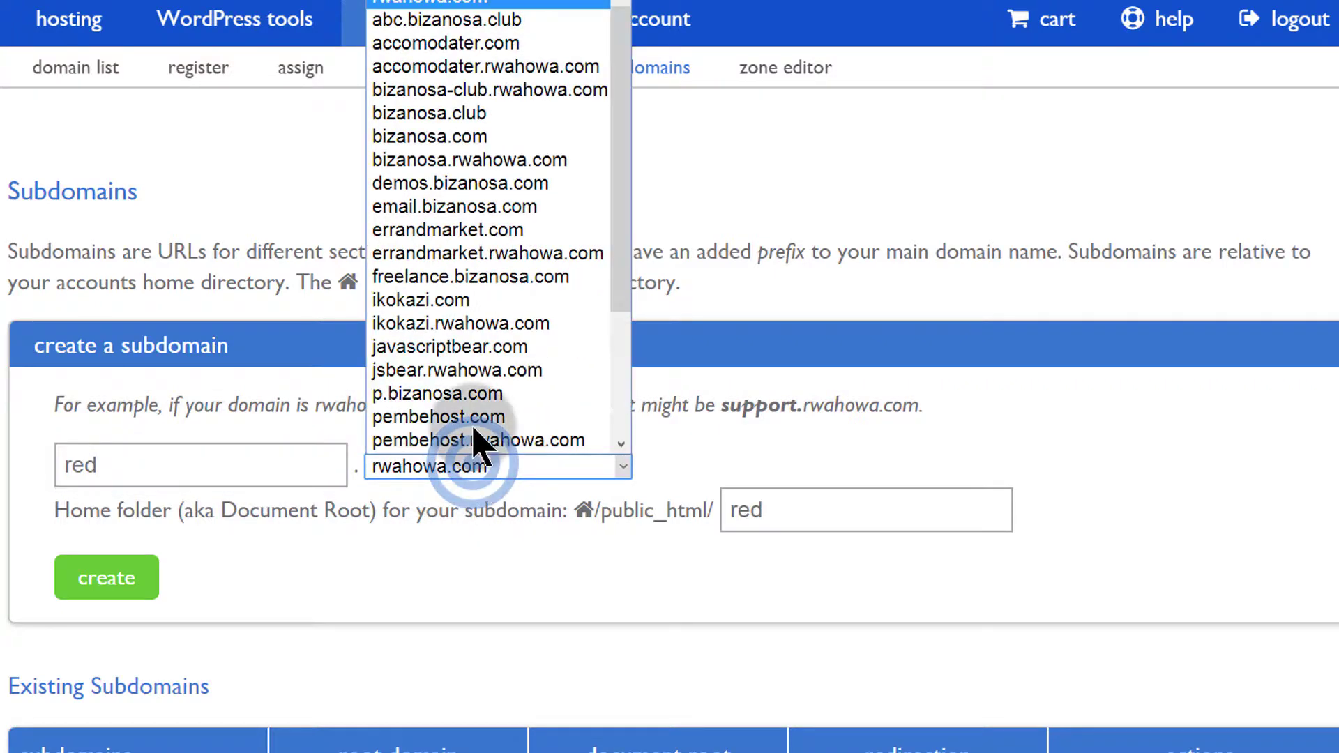
pyautogui.click(491, 113)
pyautogui.click(109, 592)
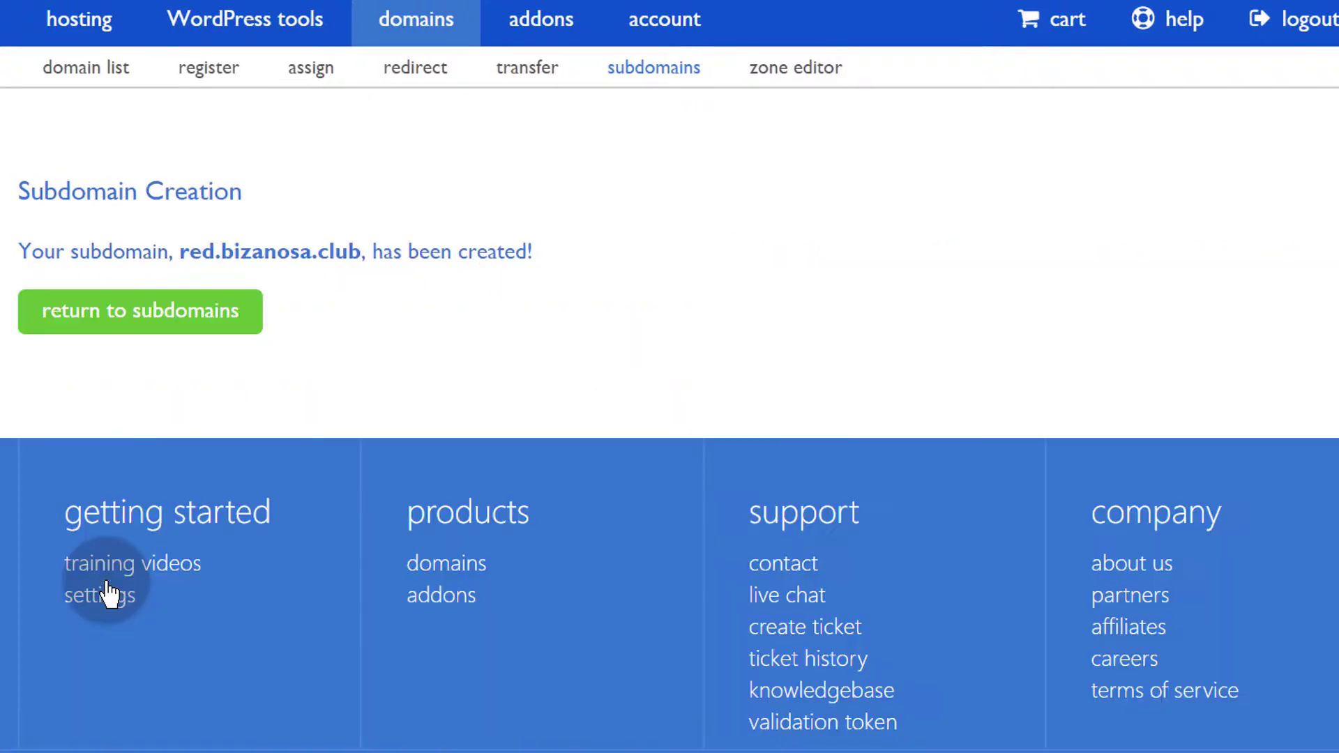
pyautogui.click(155, 324)
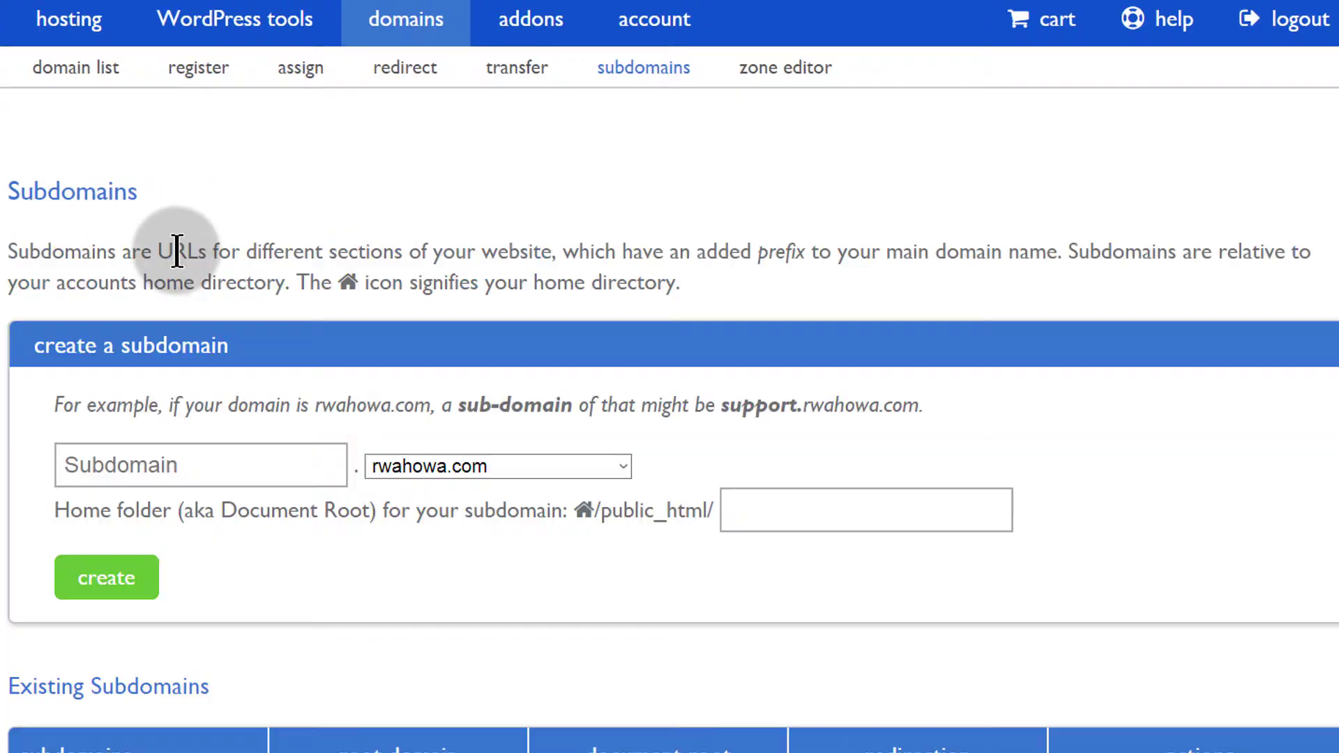
pyautogui.doubleClick(178, 251)
# Step: Find red.bizanosa.club in Existing Subdomains, with document root public_html/red and no redirection
pyautogui.click(1068, 209)
pyautogui.scroll(-10, 1067, 209)
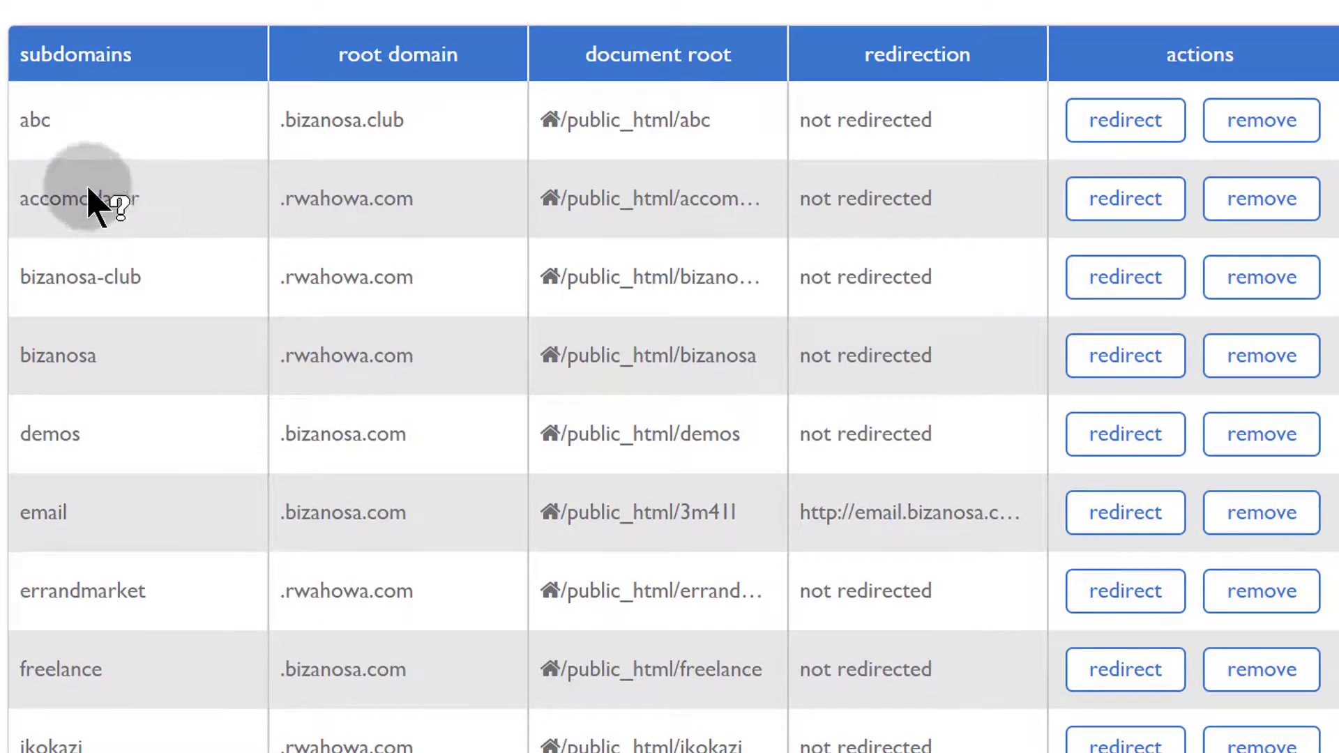
pyautogui.scroll(2, 496, 233)
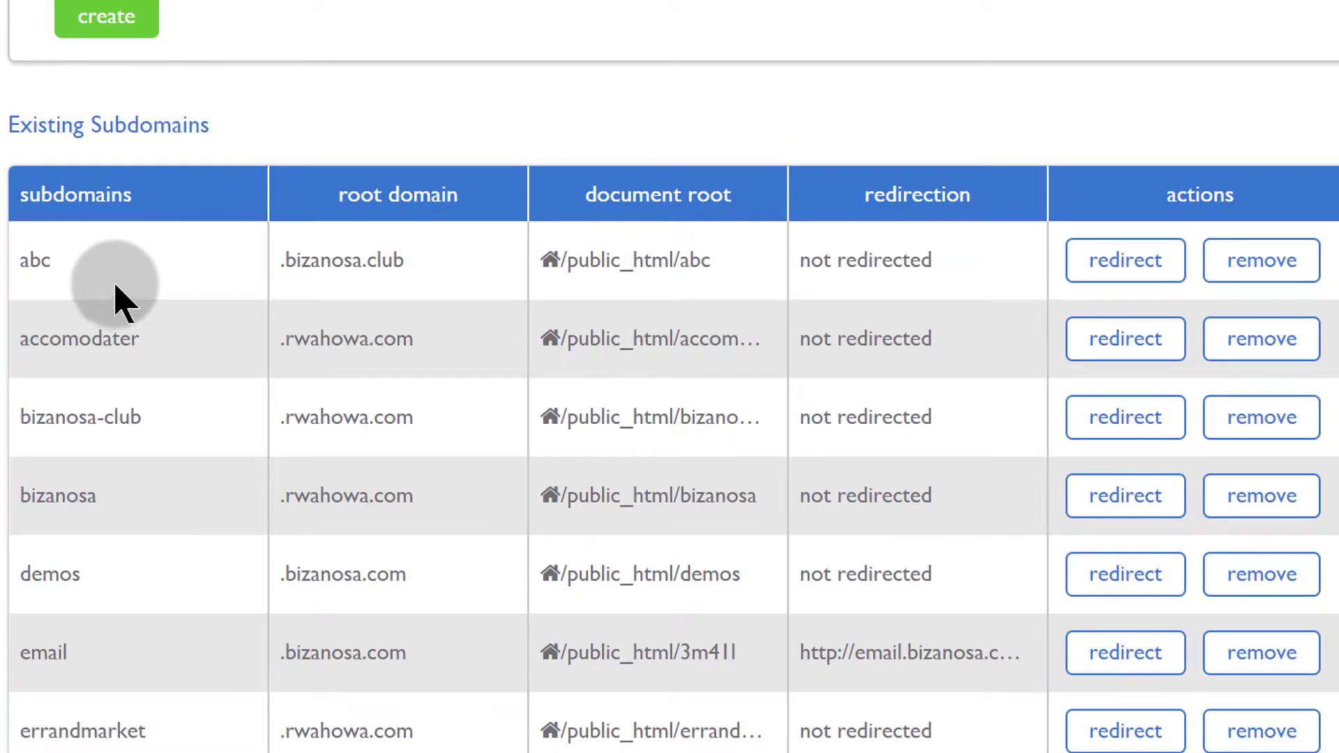
pyautogui.scroll(-4, 178, 412)
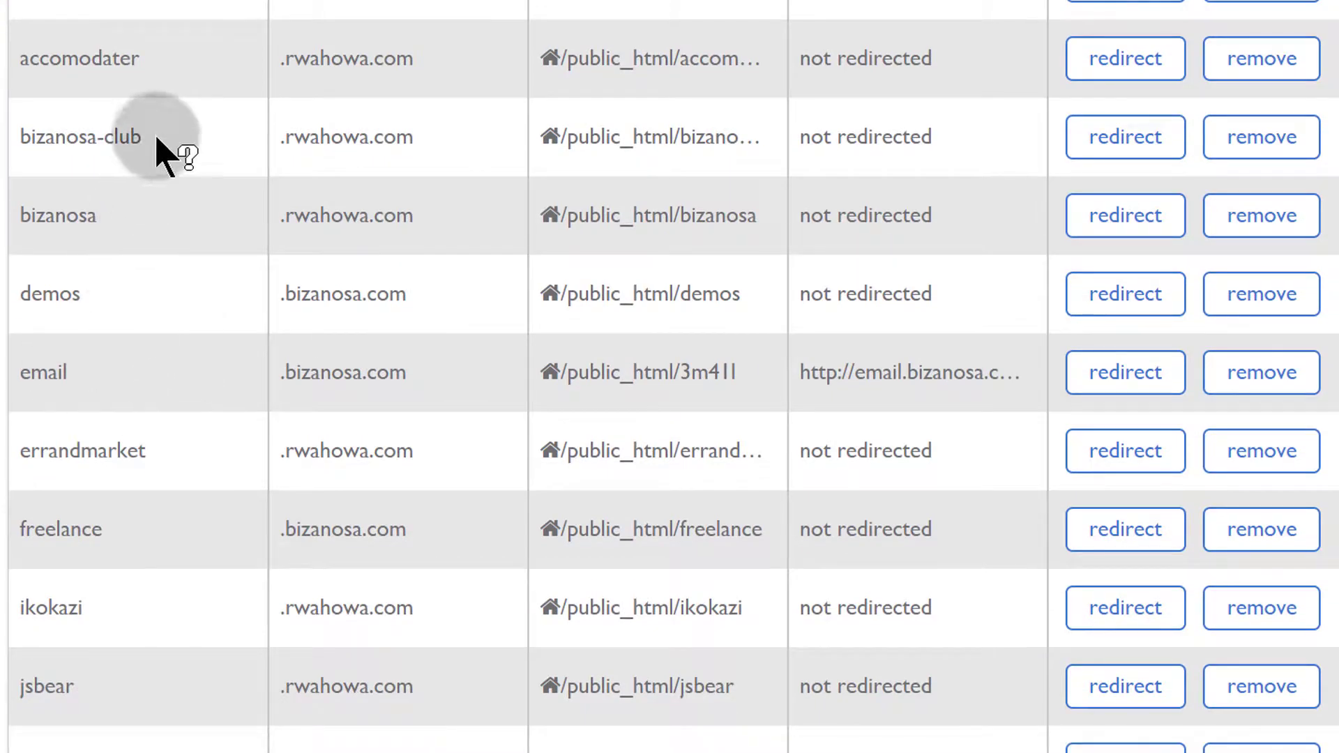
pyautogui.scroll(-12, 152, 396)
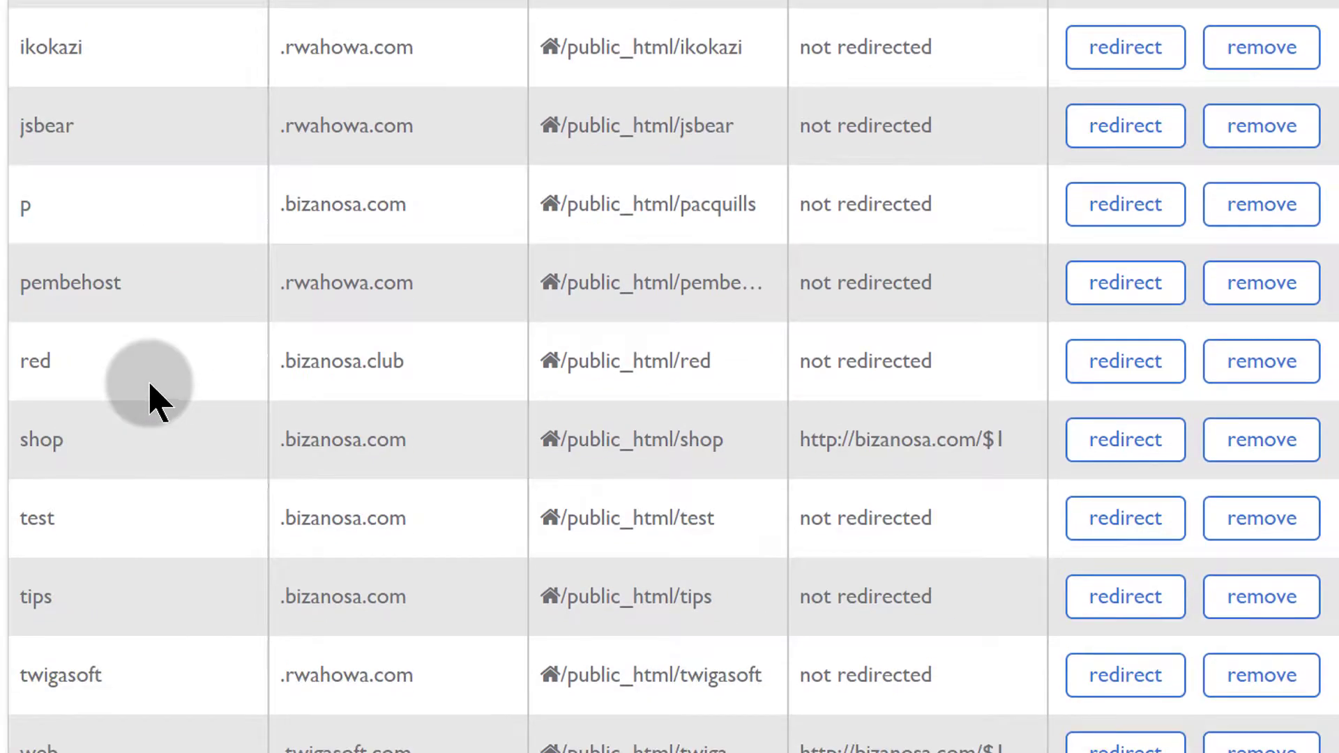
pyautogui.scroll(2, 41, 328)
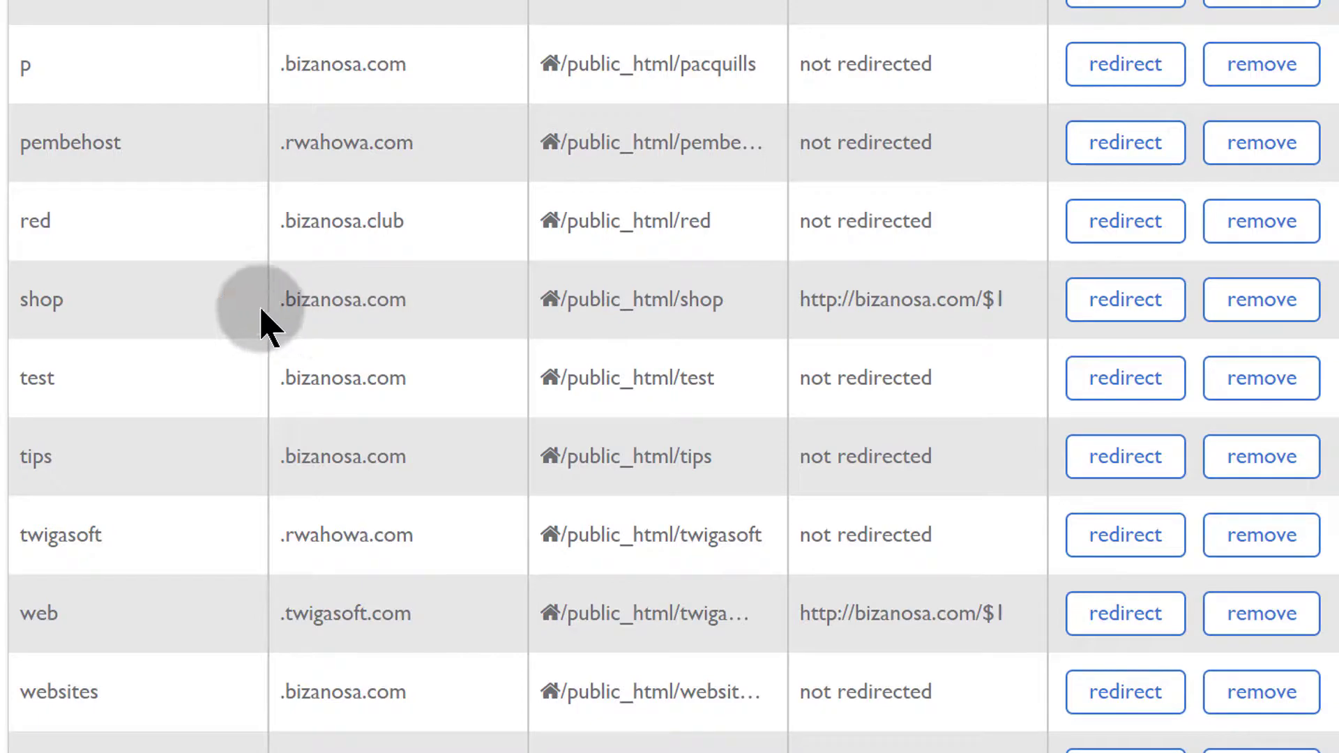
pyautogui.click(1157, 224)
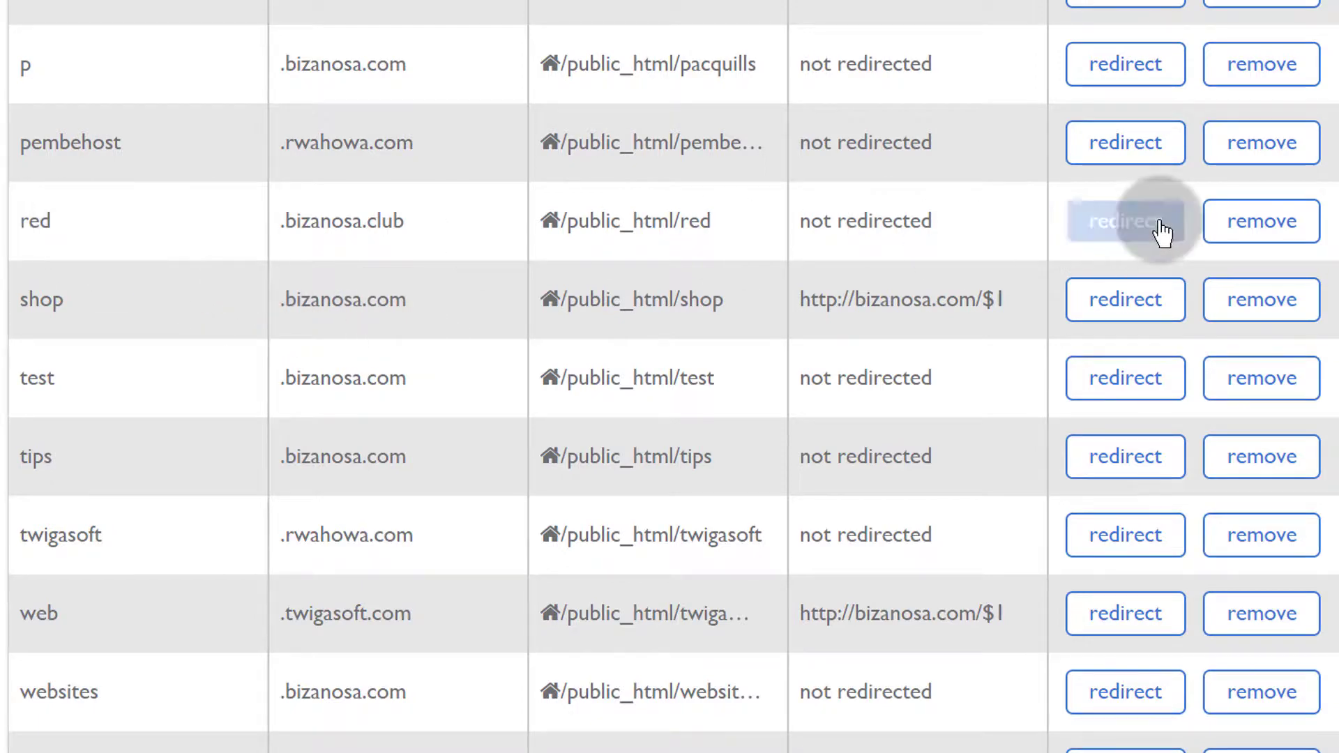
pyautogui.rightClick(1122, 226)
pyautogui.click(1210, 244)
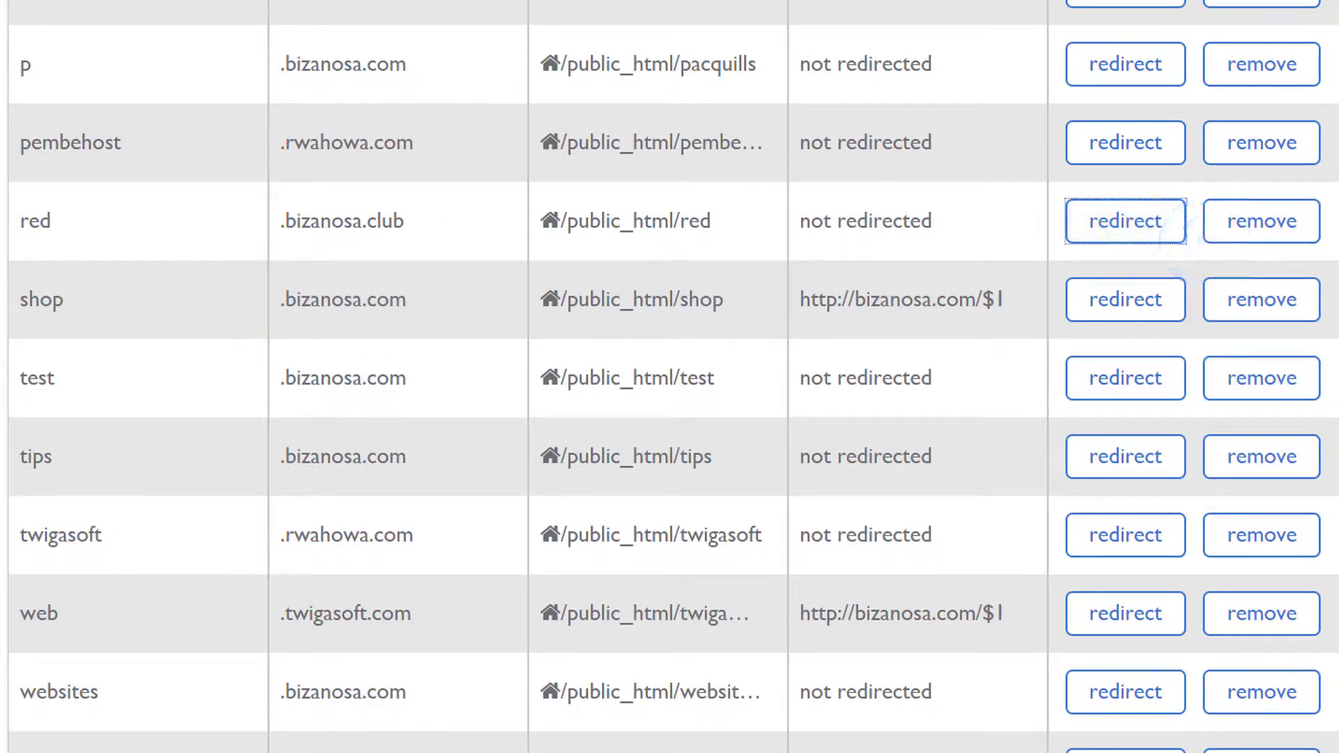
pyautogui.hotkey('ctrl', 'Tab')
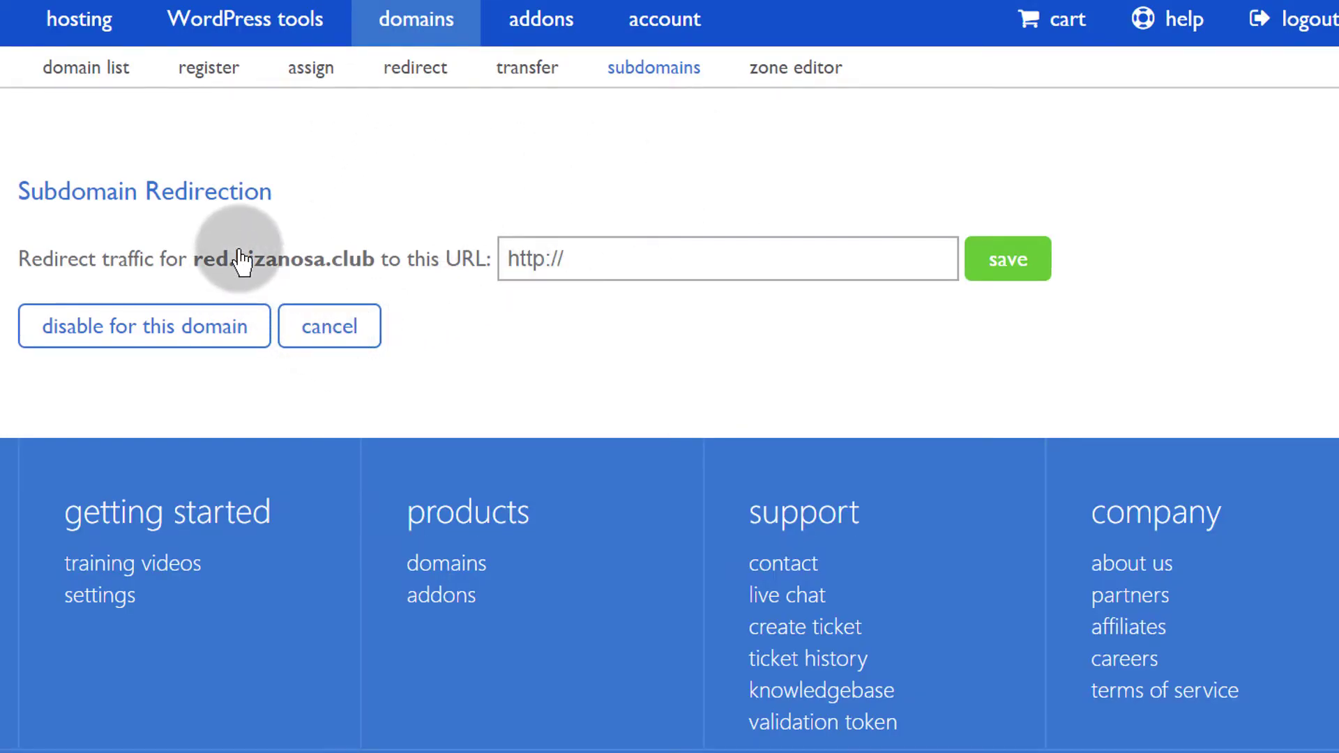
pyautogui.moveTo(243, 256); pyautogui.dragTo(386, 265)
pyautogui.click(341, 211)
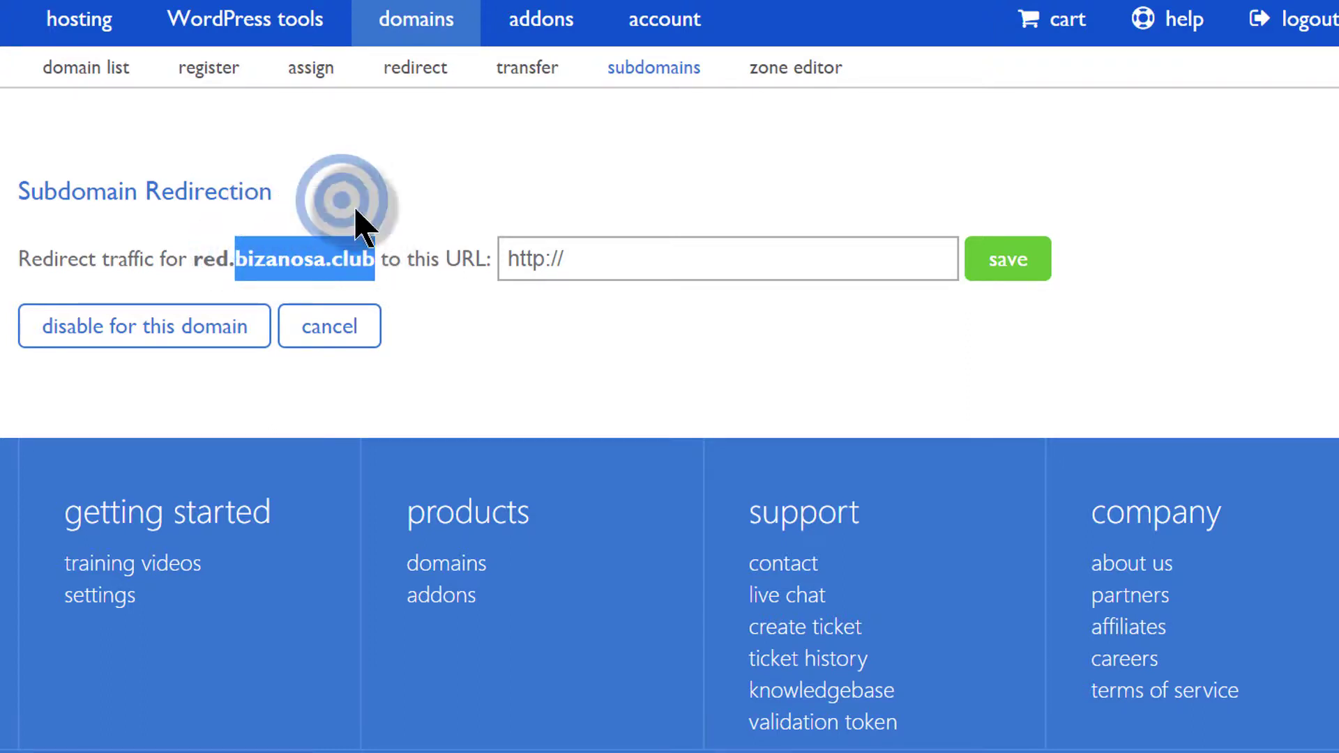
pyautogui.click(618, 259)
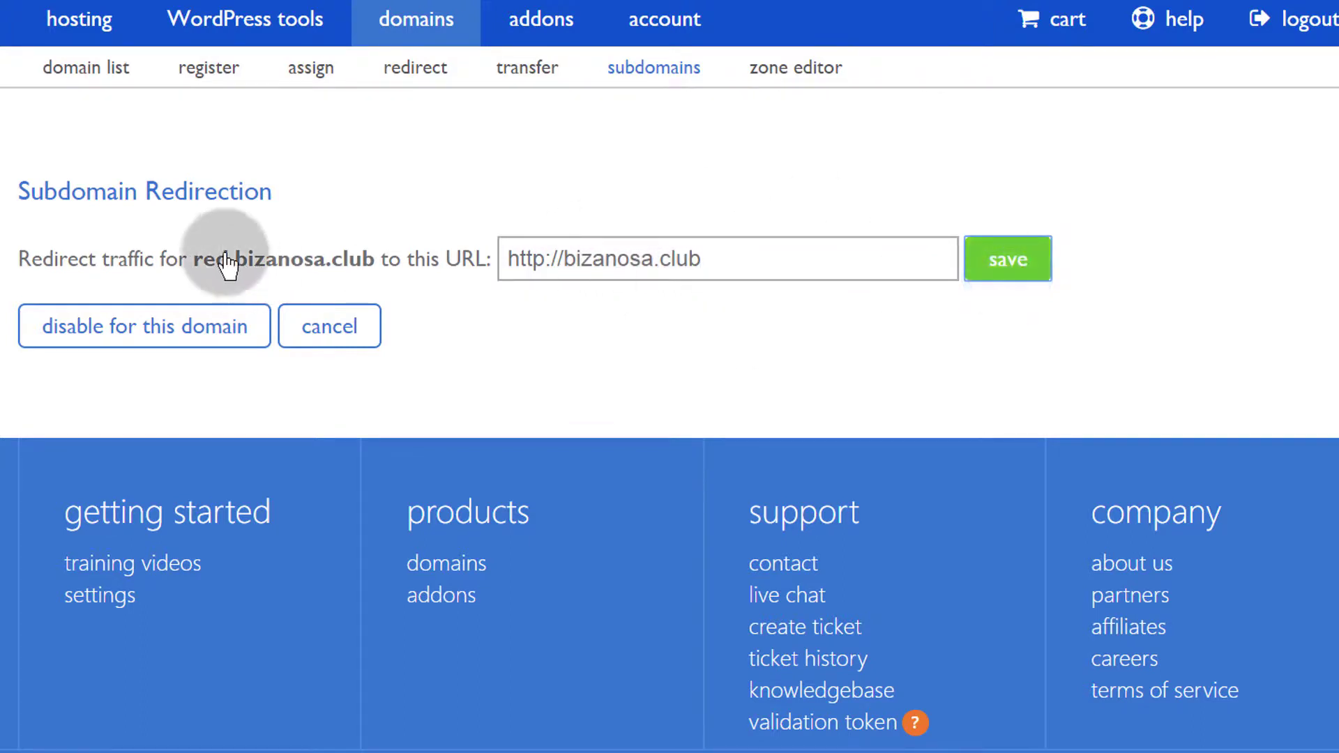
pyautogui.moveTo(195, 263); pyautogui.dragTo(365, 279)
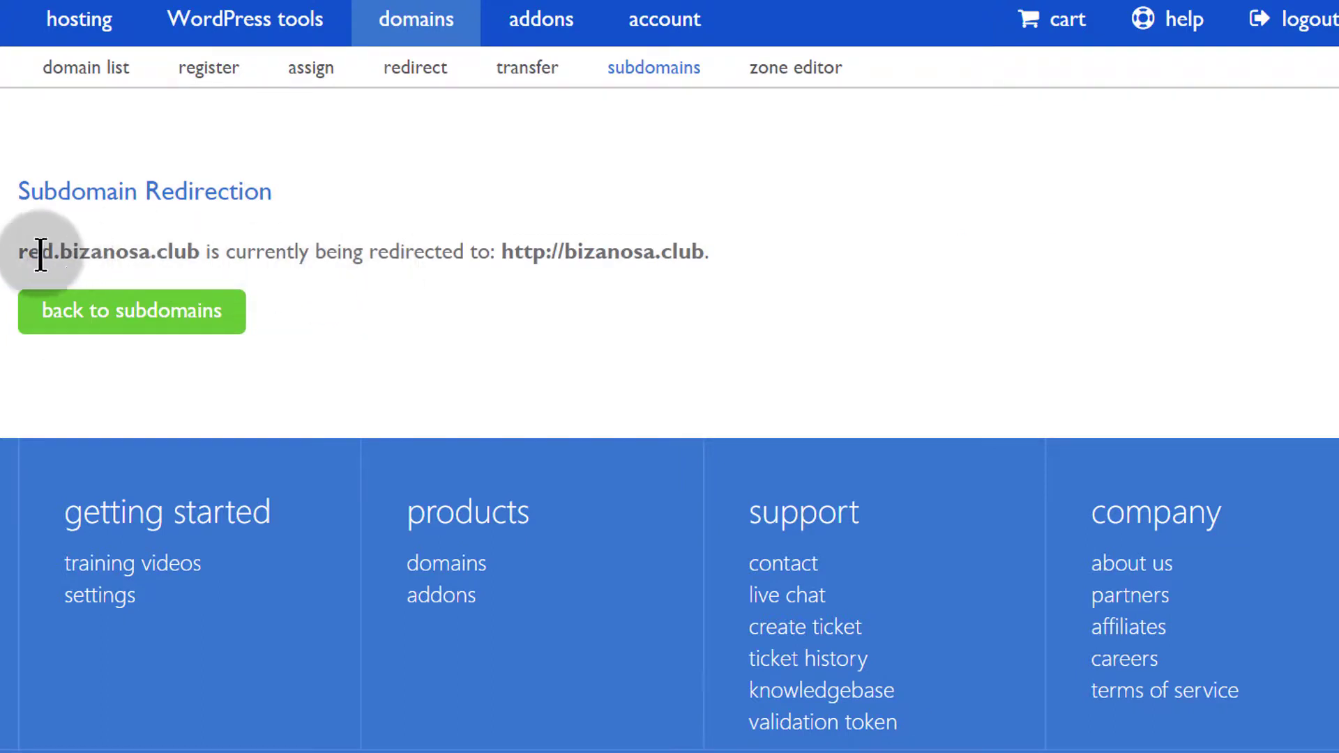
# Step: Load red.bizanosa.club in a new Opera tab to test the redirect
pyautogui.moveTo(25, 255); pyautogui.dragTo(206, 267)
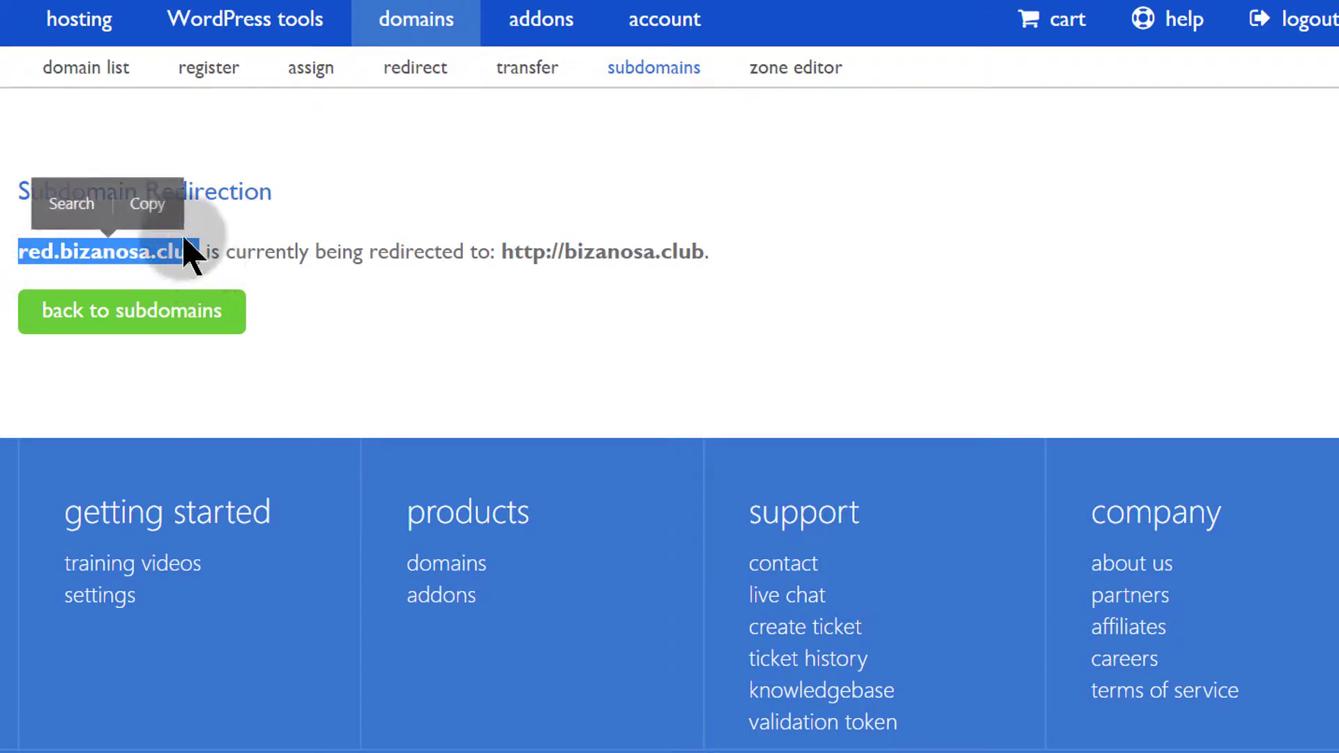
pyautogui.click(165, 209)
pyautogui.hotkey('ctrl', 't')
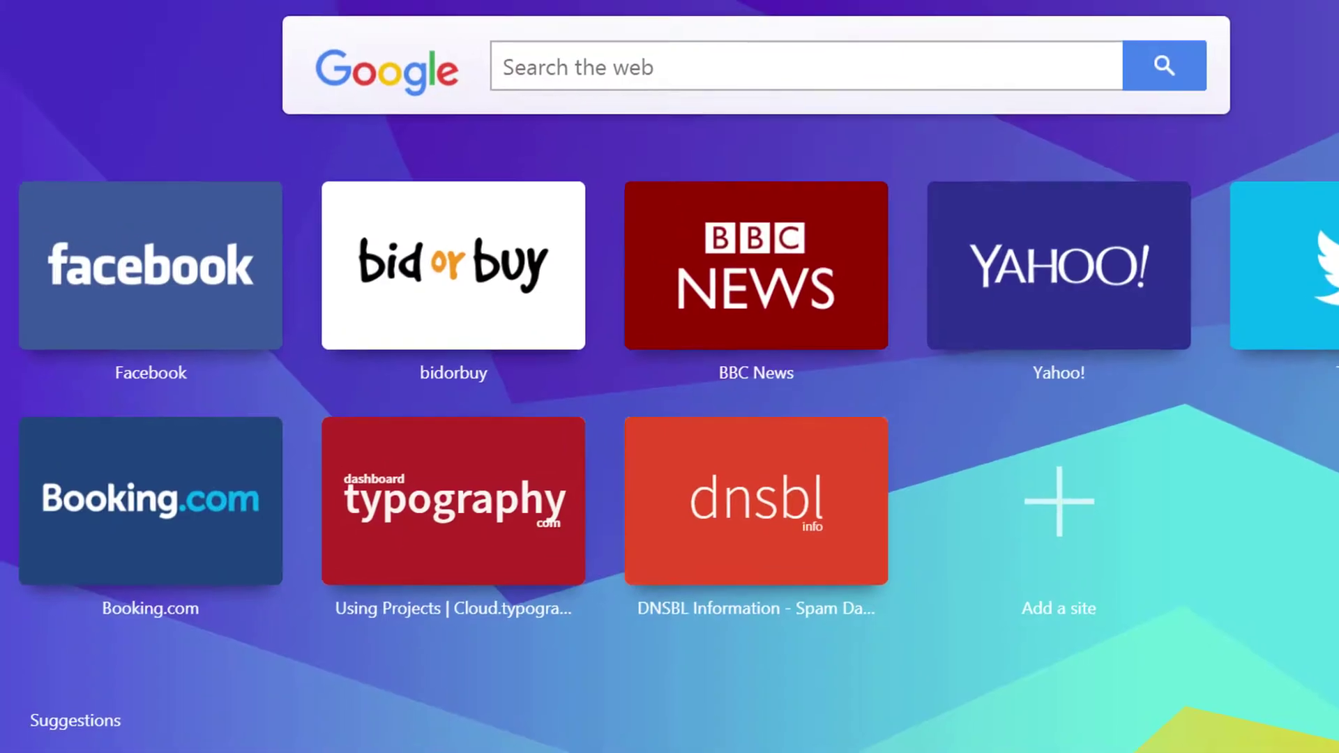
pyautogui.hotkey('ctrl', 'v')
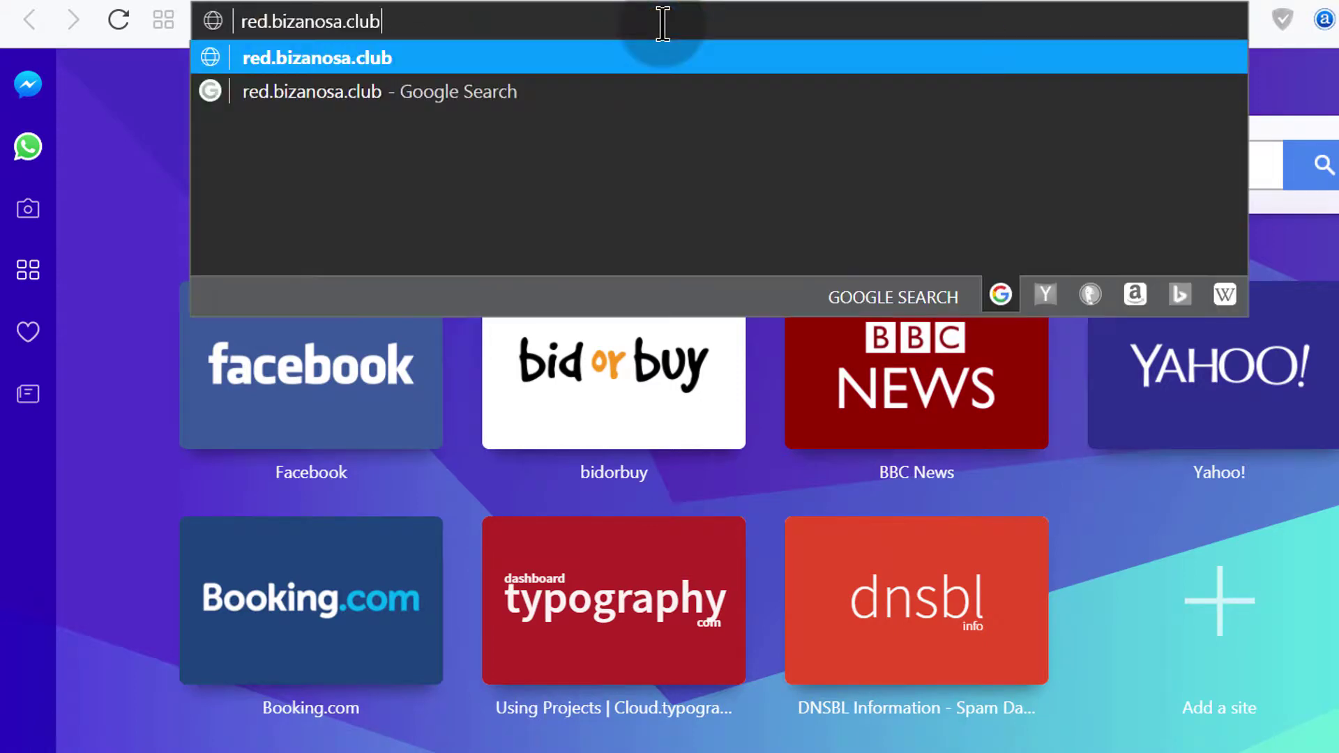
pyautogui.press('Return')
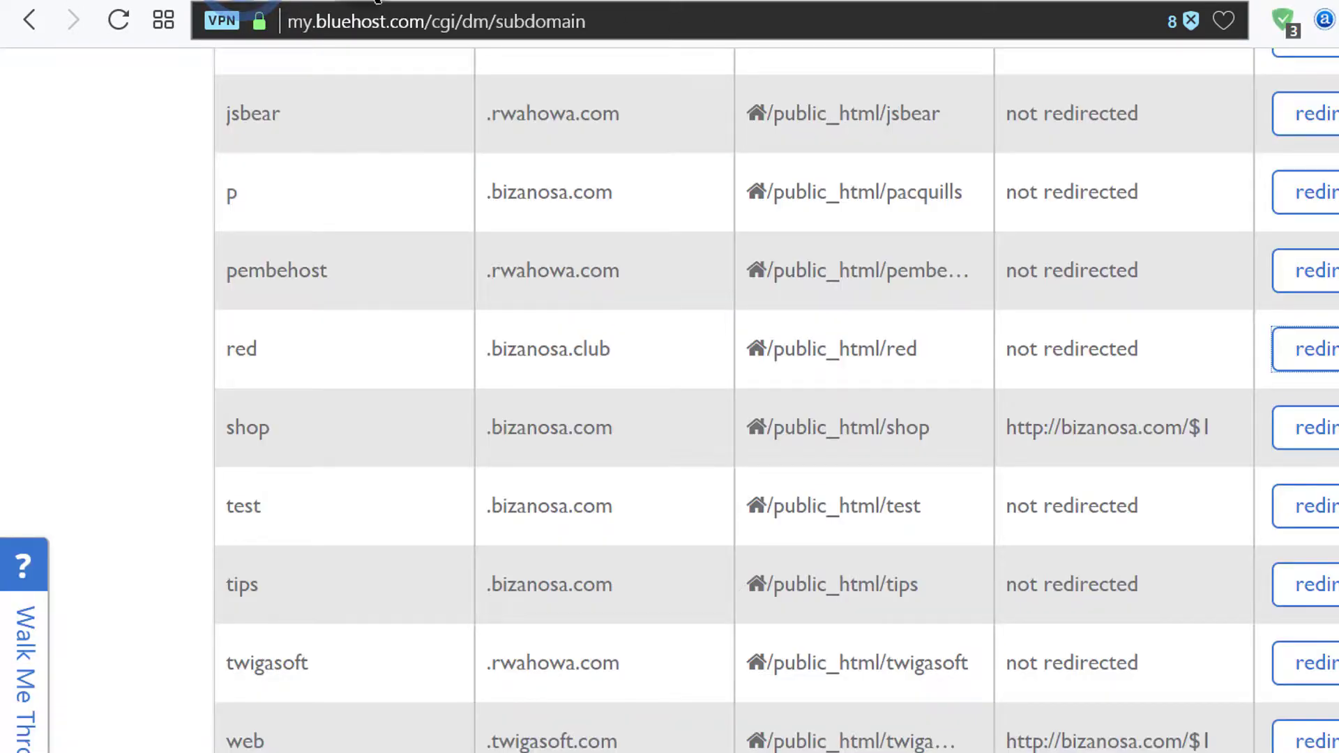
# Step: Go back to the hosting cPanel view and bring the Domains tools into view
pyautogui.scroll(10, 410, 234)
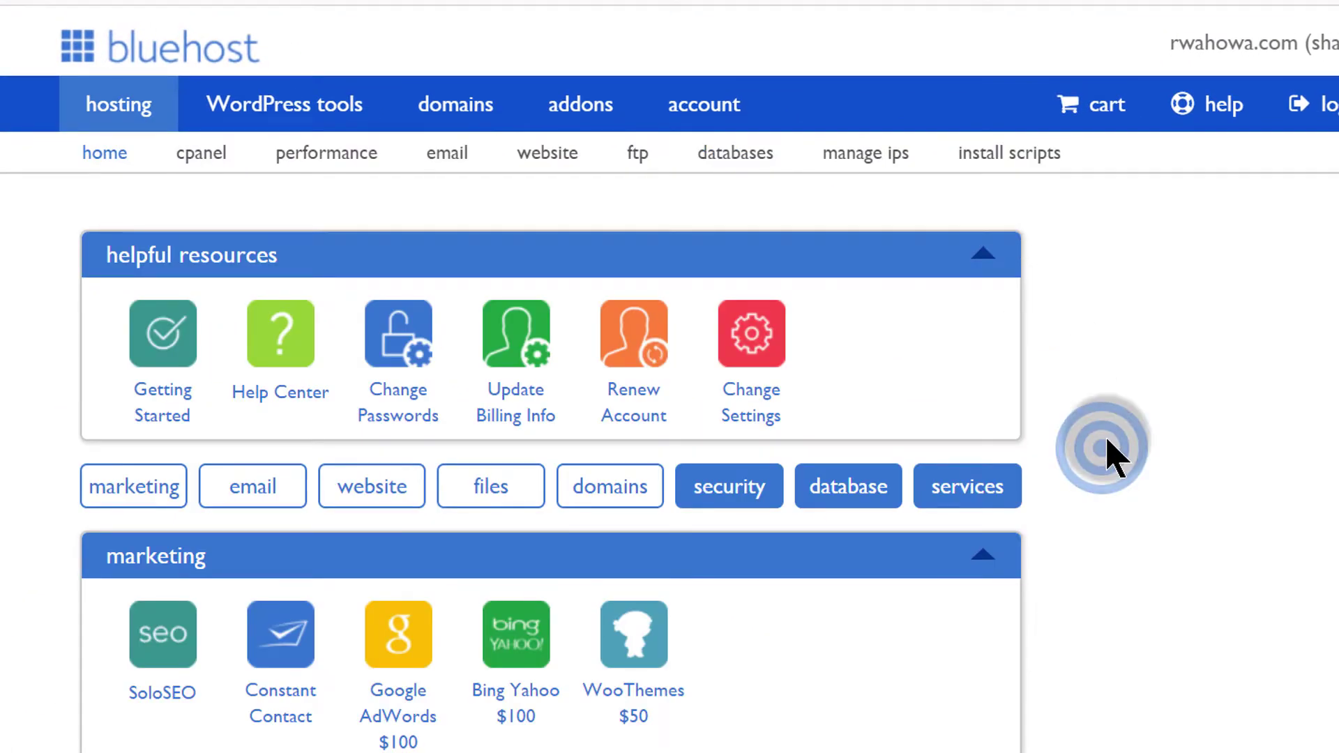
pyautogui.scroll(-20, 1108, 454)
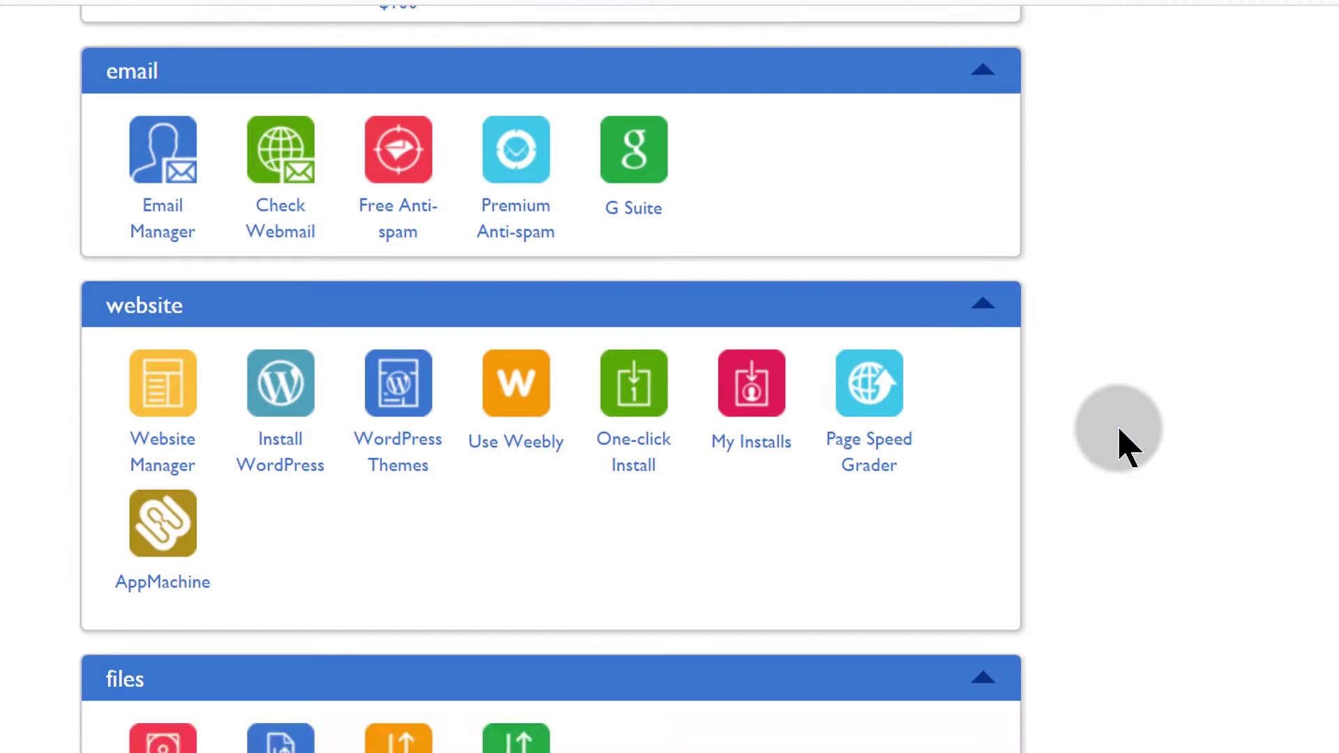
pyautogui.scroll(20, 1120, 446)
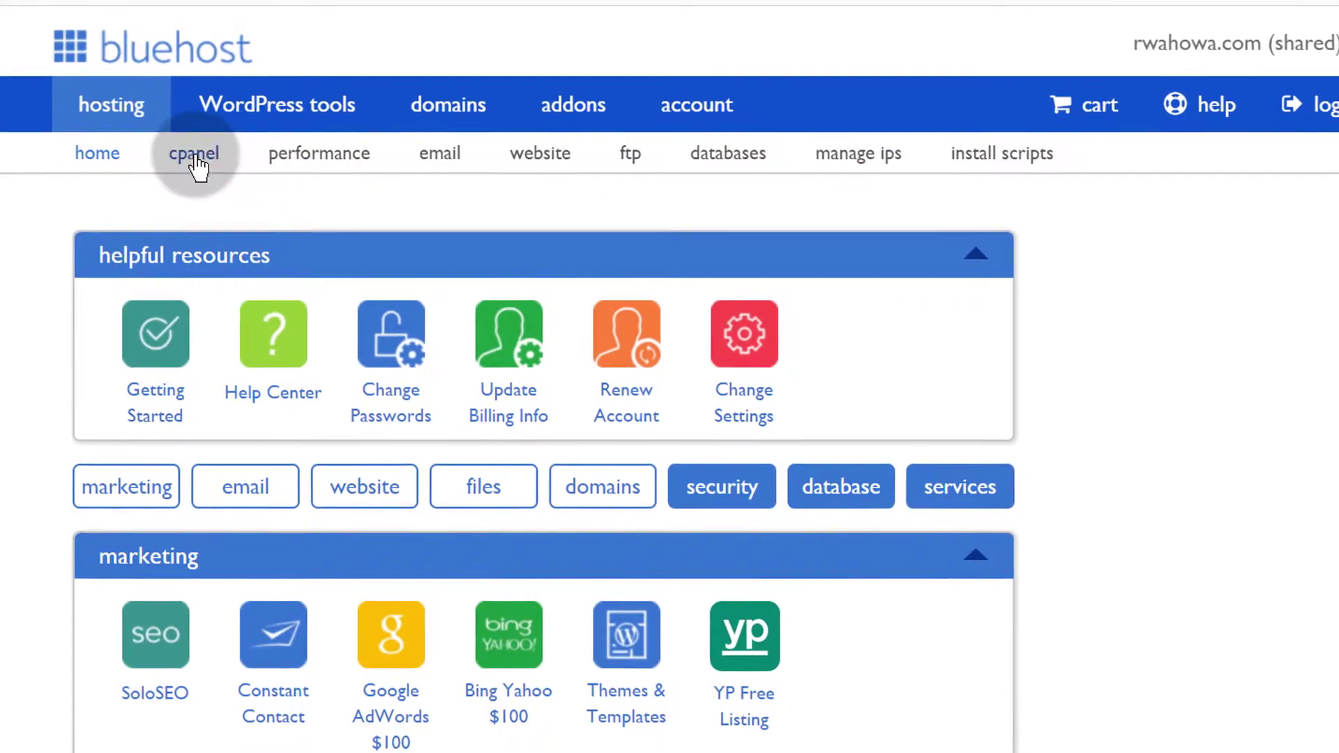
pyautogui.click(201, 152)
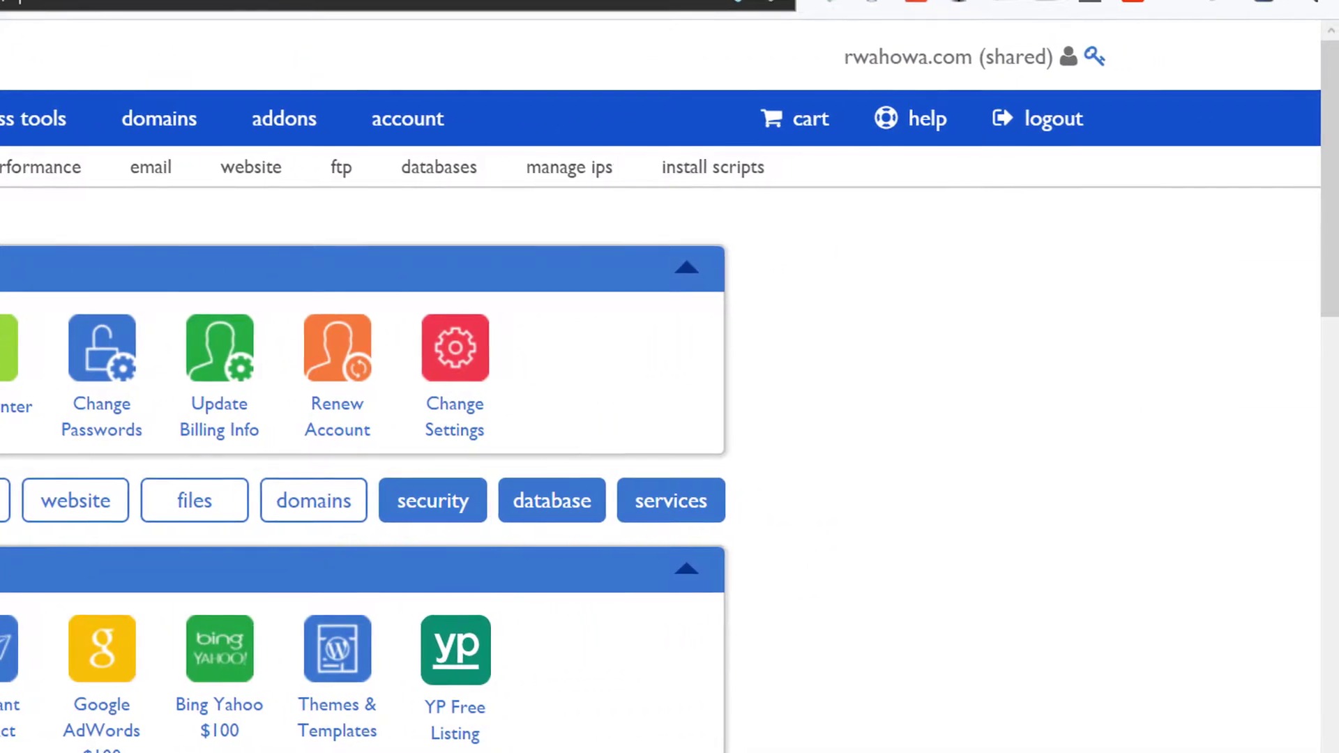
pyautogui.scroll(-20, 1165, 397)
pyautogui.scroll(-2, 1171, 405)
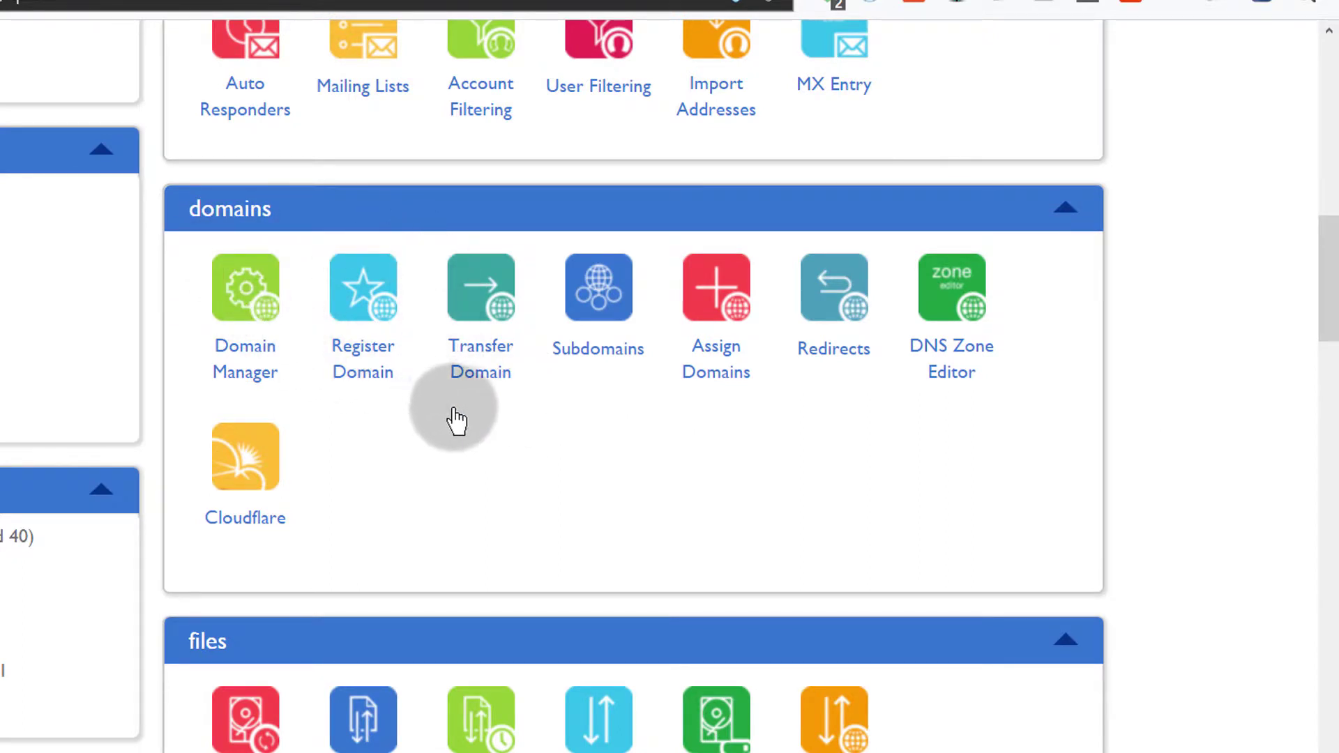
# Step: Open Redirects in a new tab and remove the red.bizanosa.club redirect
pyautogui.rightClick(817, 333)
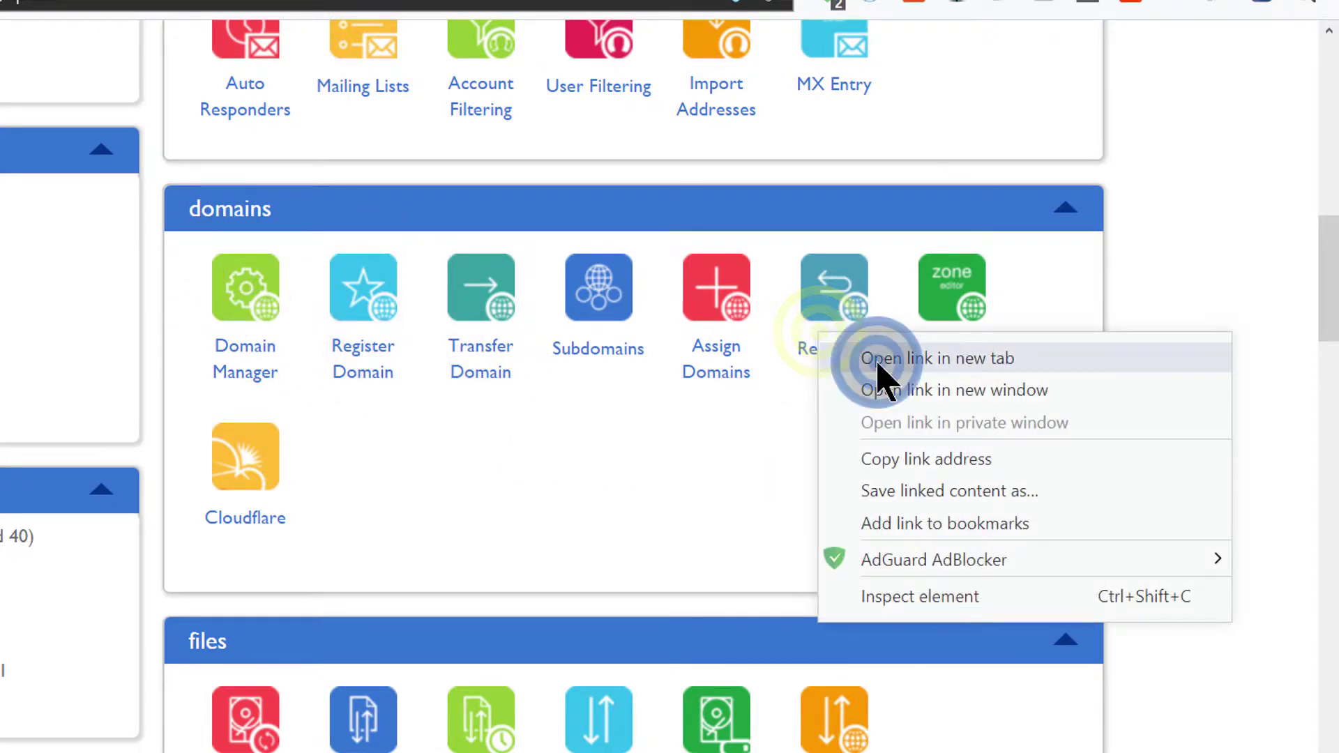
pyautogui.click(877, 362)
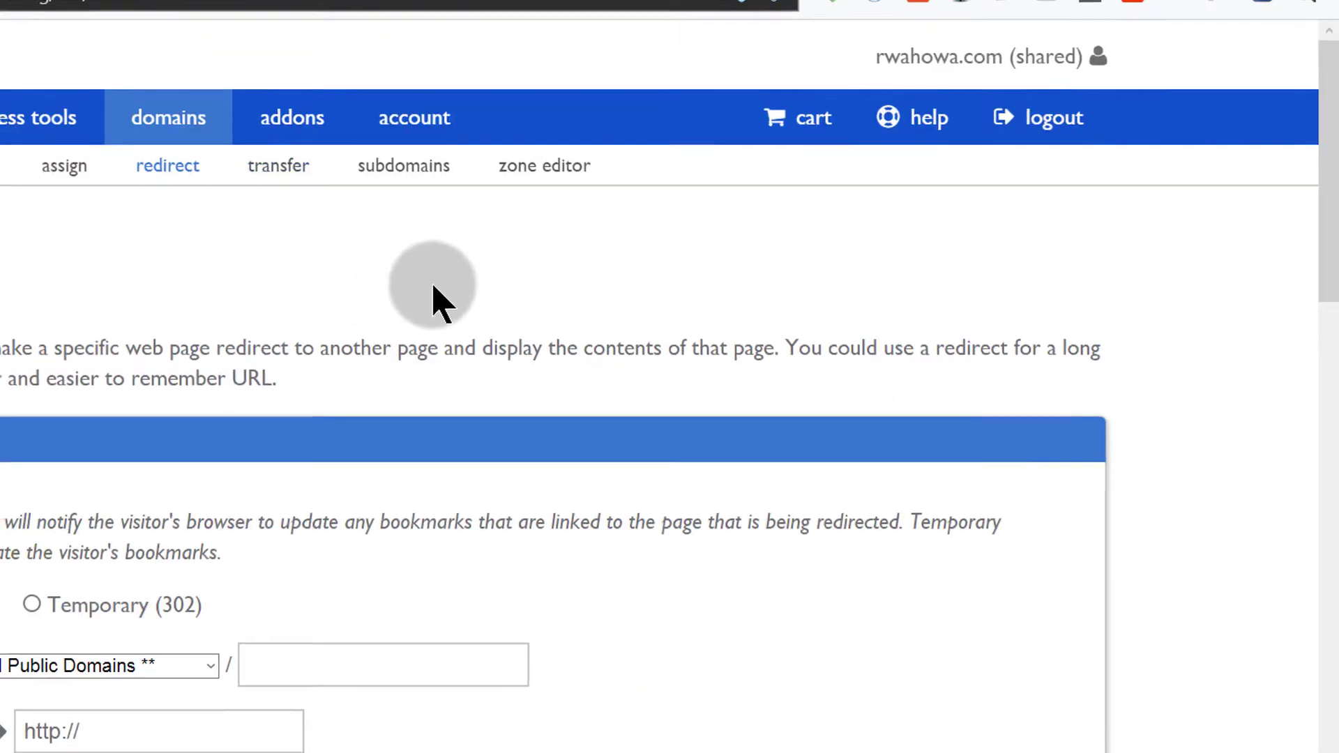
pyautogui.scroll(-10, 433, 299)
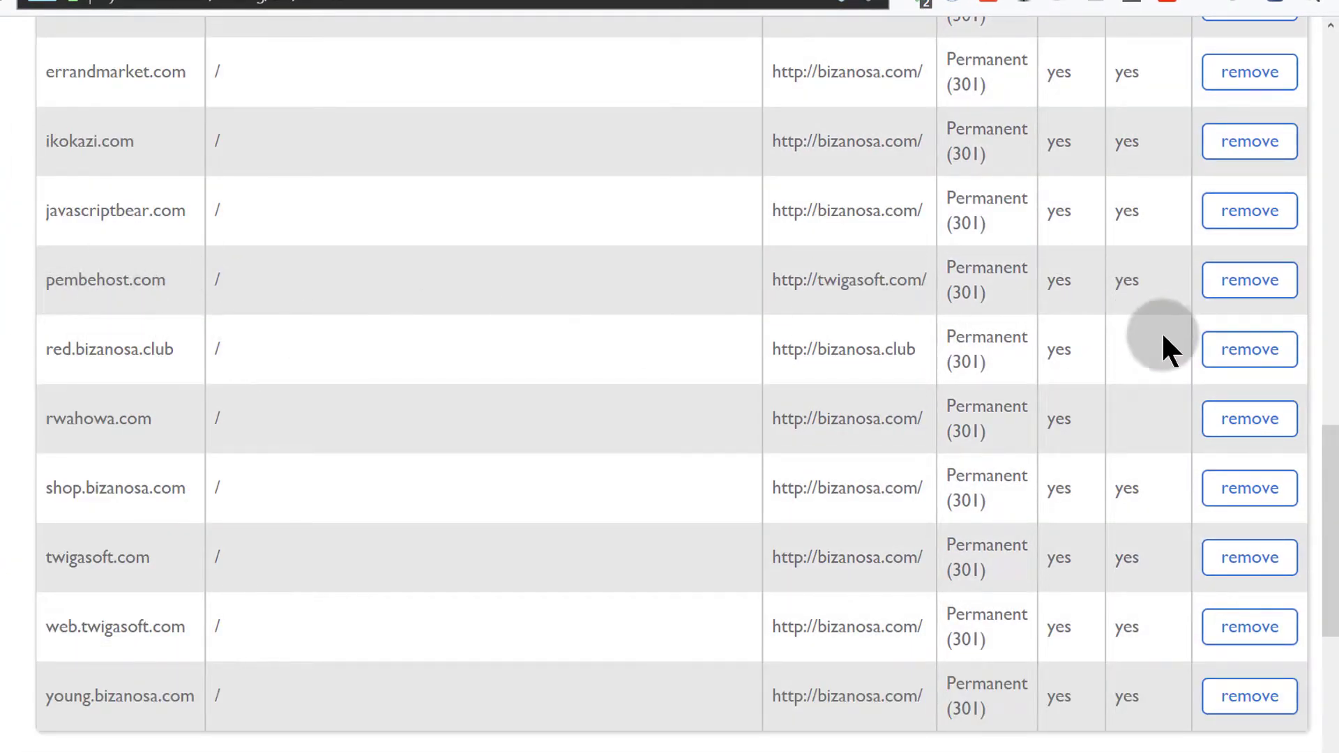
pyautogui.click(1246, 352)
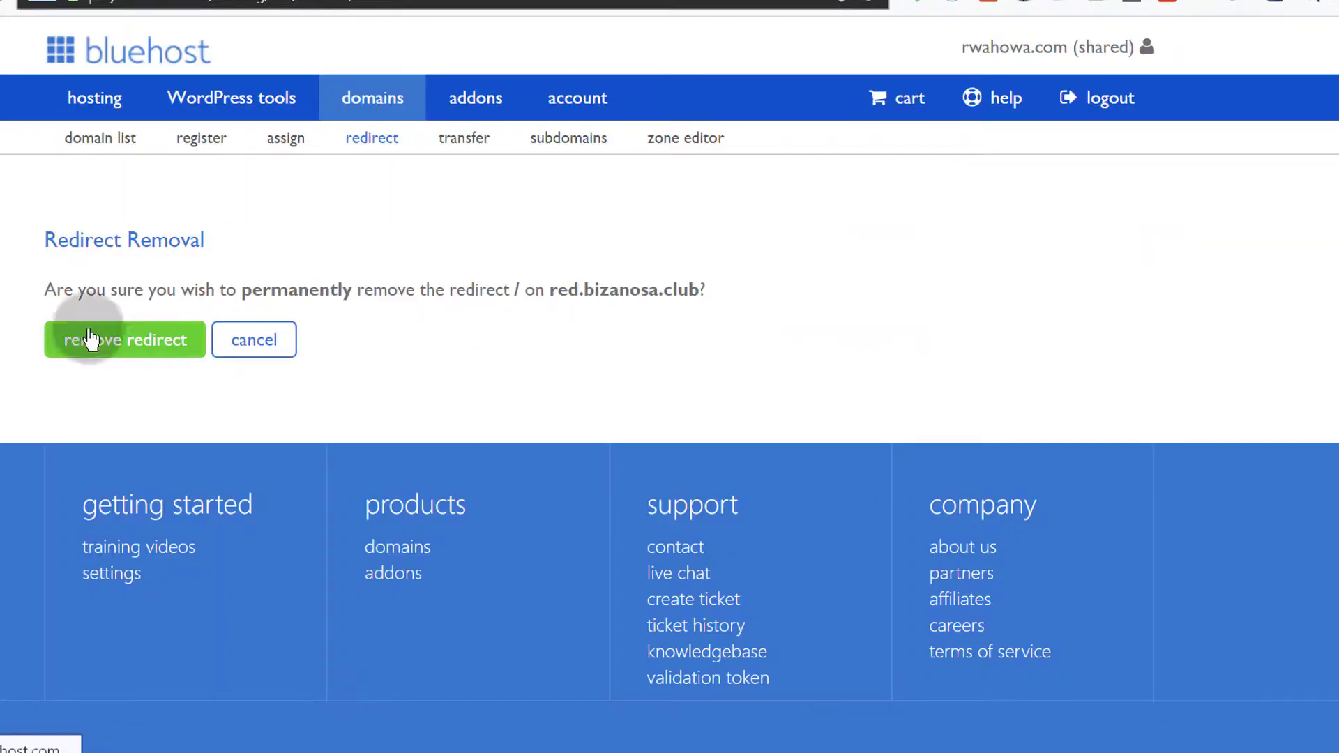
pyautogui.click(91, 340)
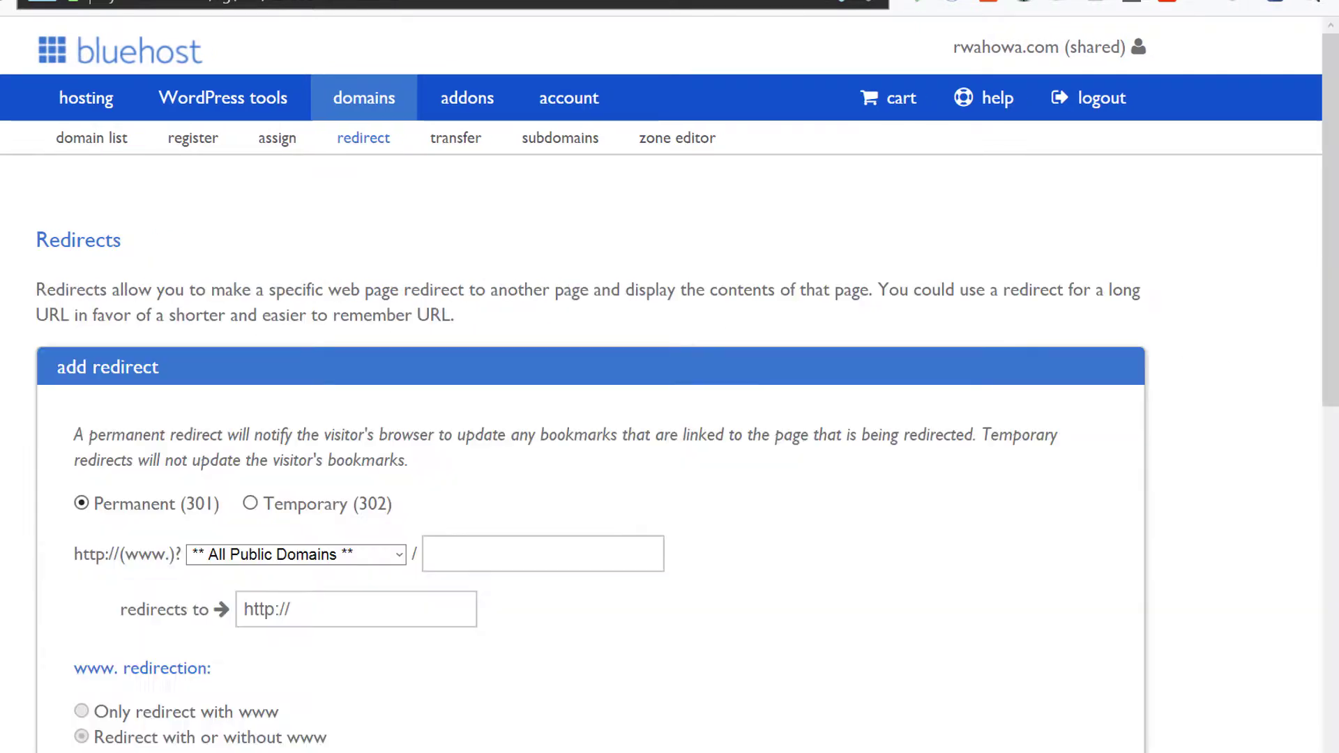
pyautogui.scroll(-5, 1174, 502)
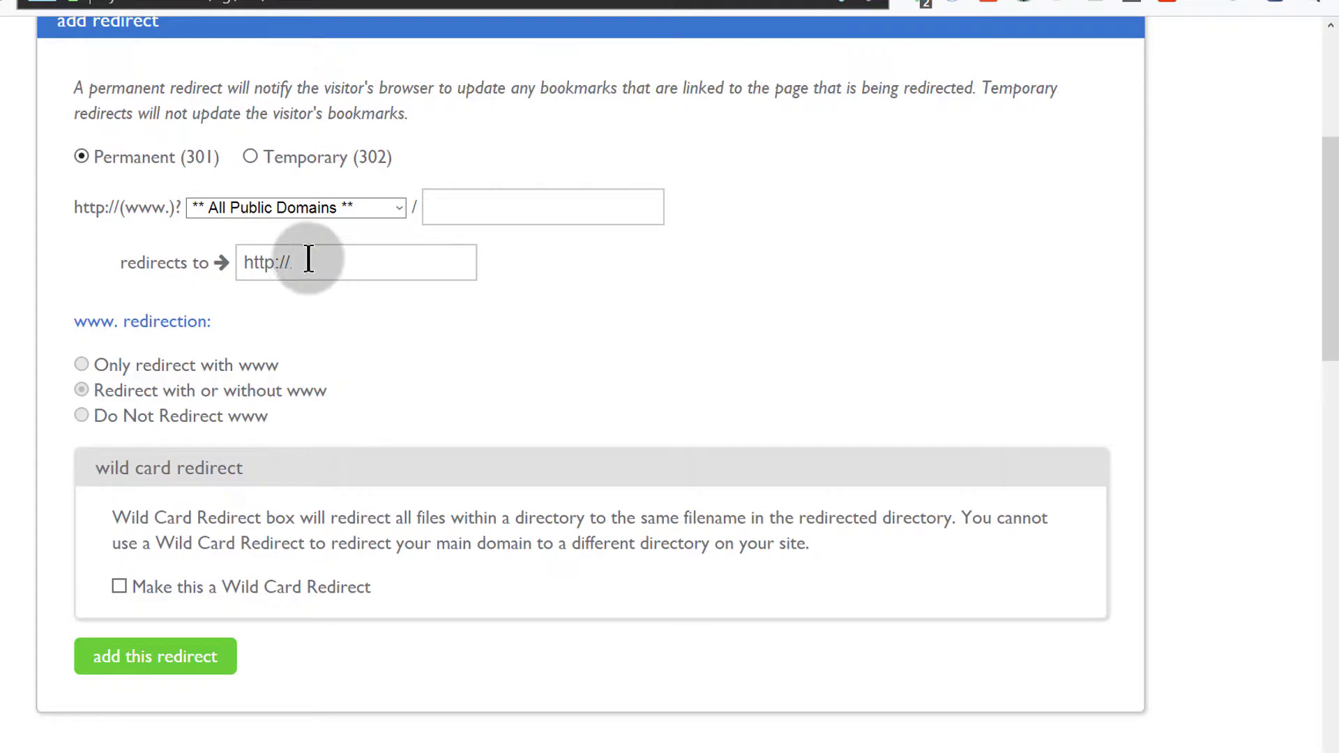
pyautogui.click(300, 208)
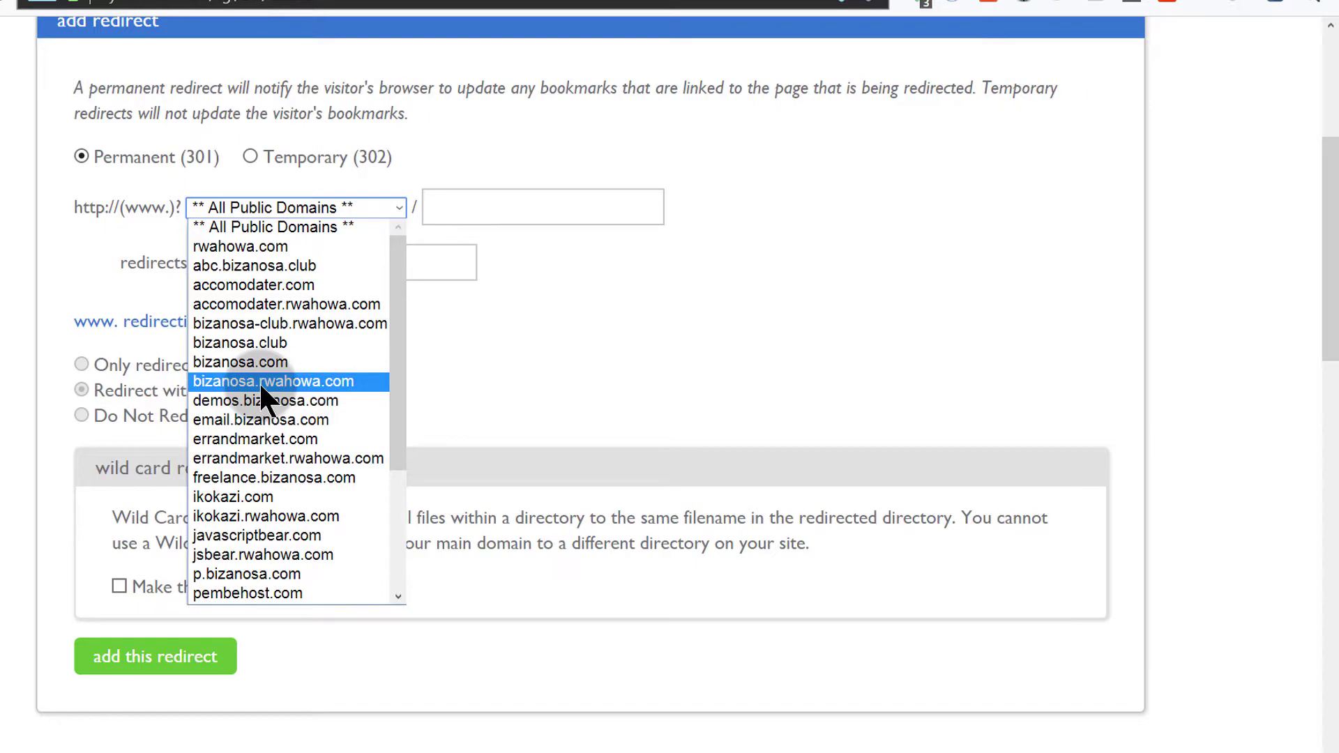
pyautogui.scroll(-3, 315, 416)
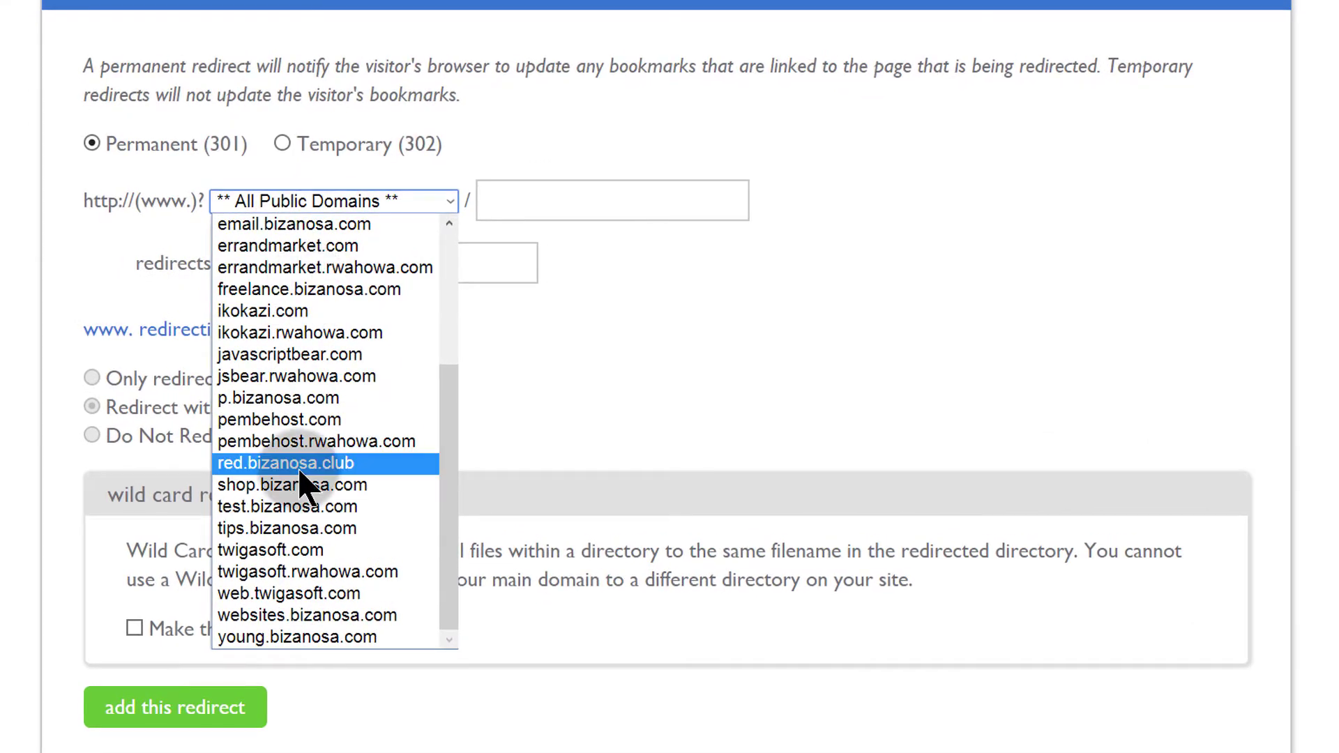
pyautogui.click(301, 463)
pyautogui.click(358, 266)
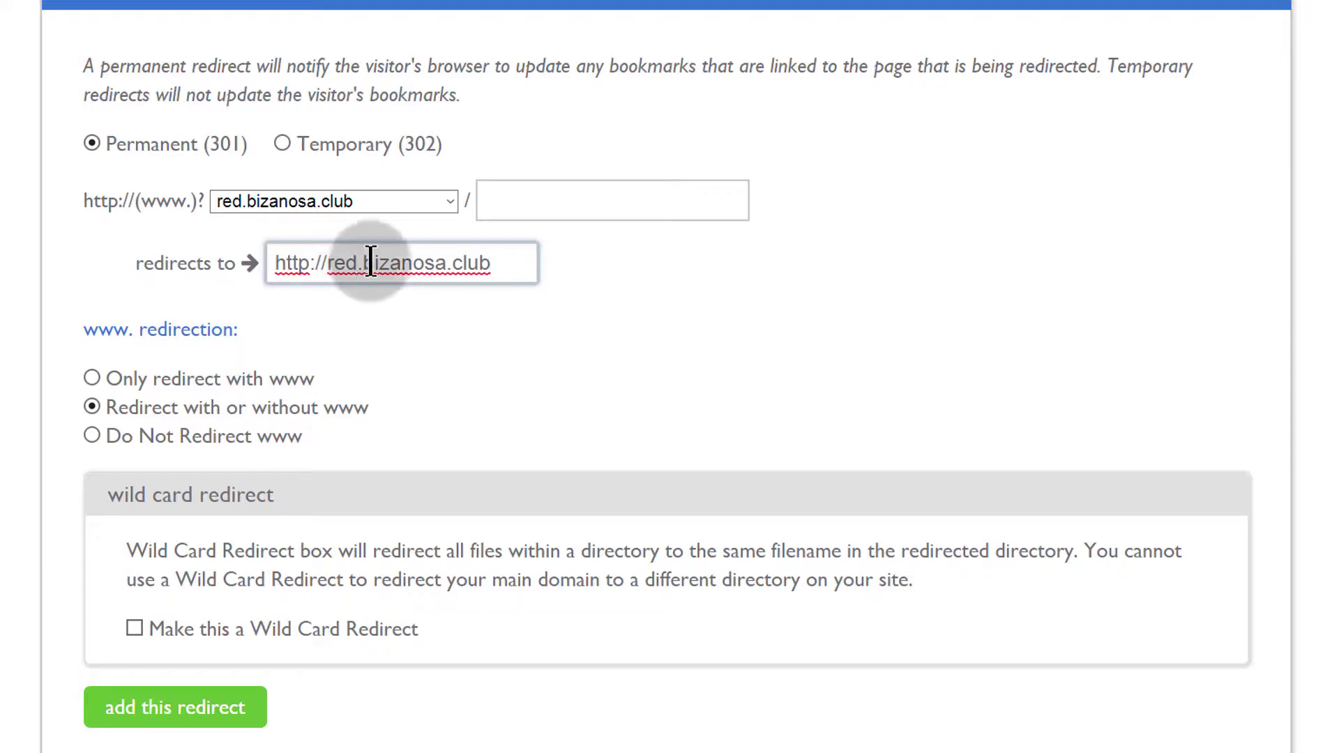
pyautogui.click(359, 266)
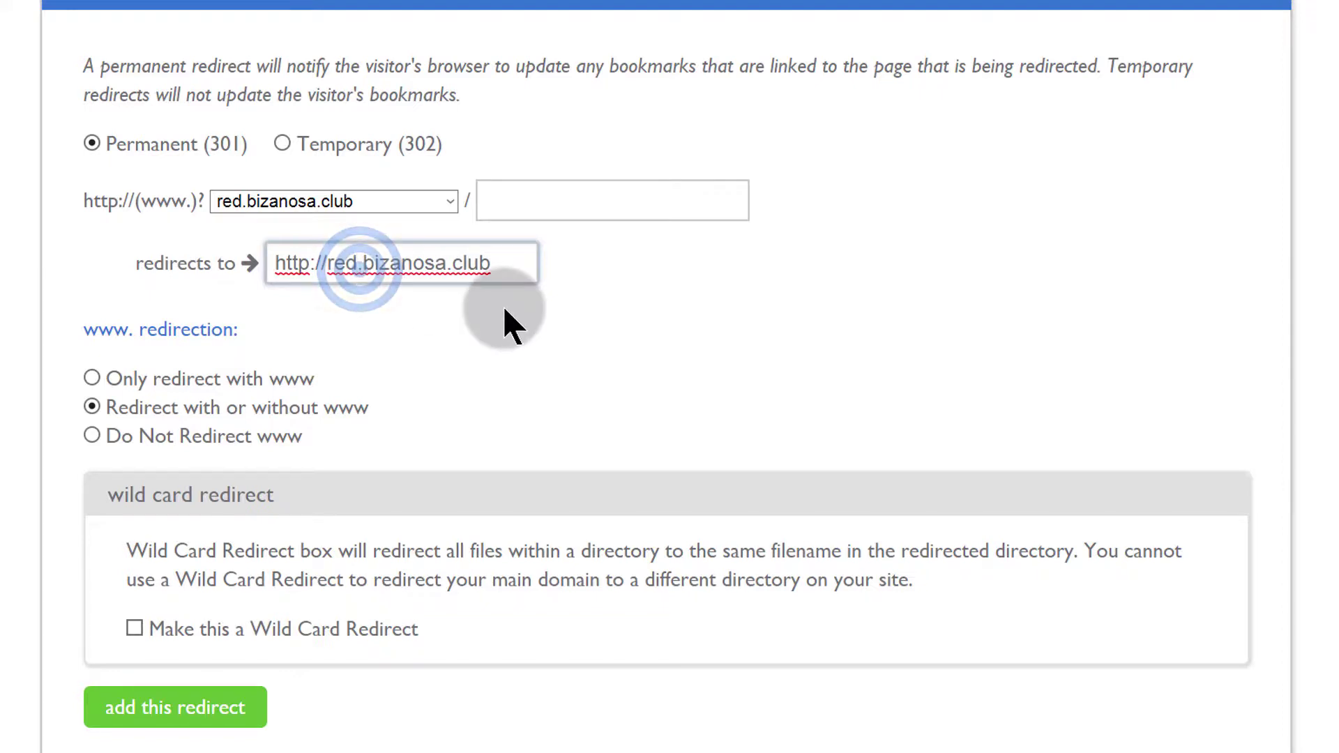
pyautogui.press('BackSpace')
pyautogui.press('BackSpace')
pyautogui.press('BackSpace')
pyautogui.press('BackSpace')
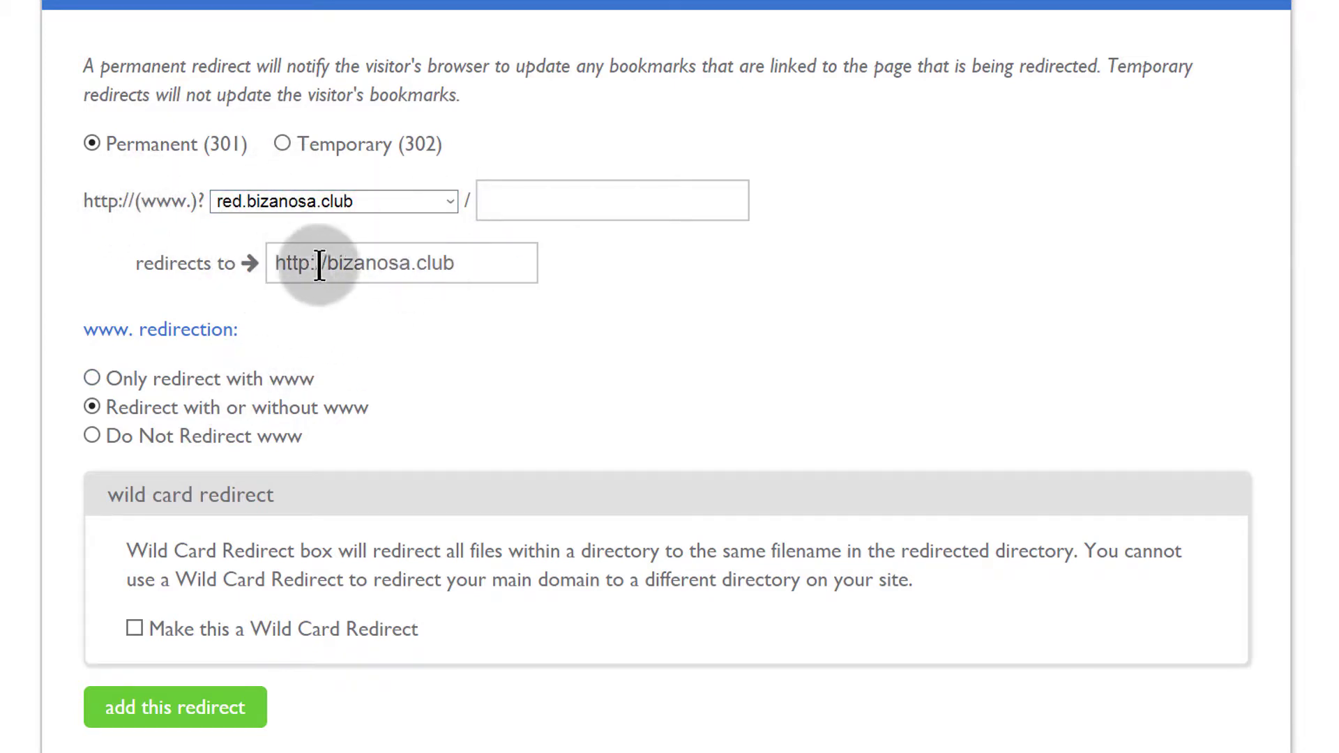
# Step: Make it a wildcard redirect and add it
pyautogui.scroll(-4, 539, 364)
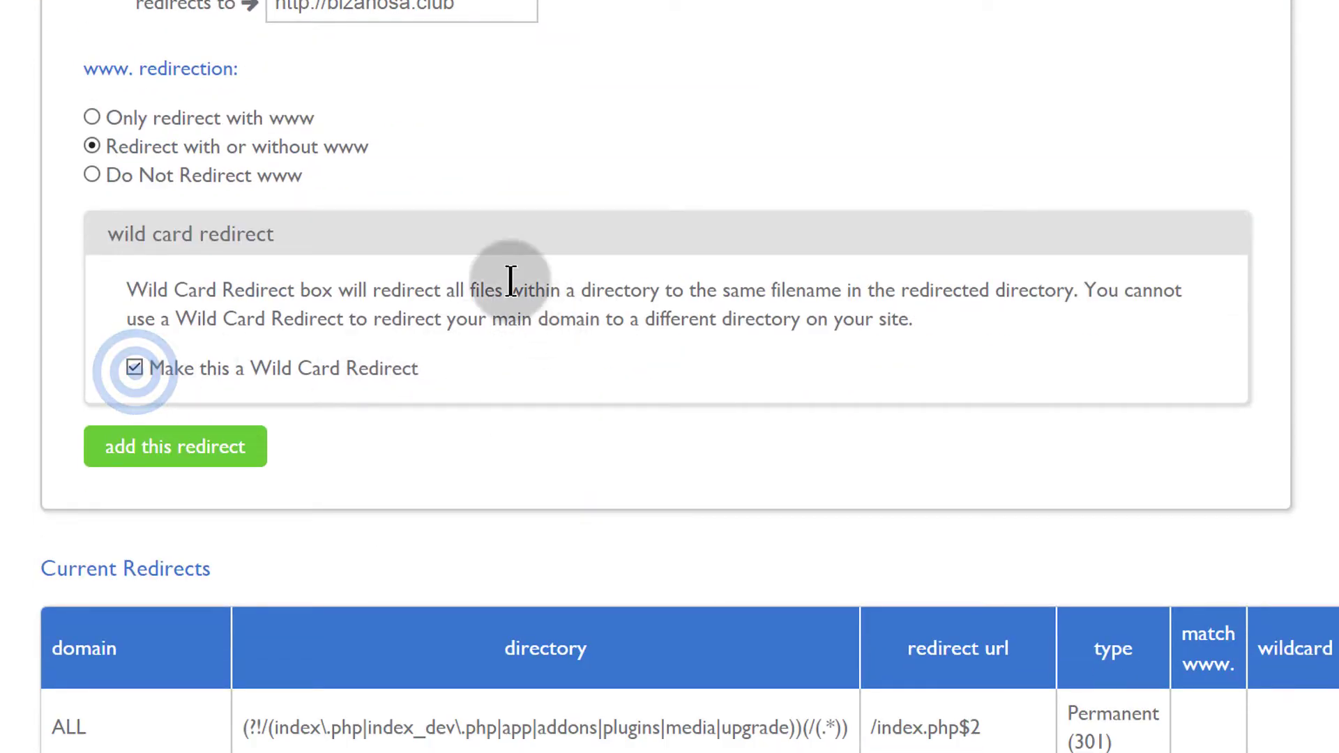
pyautogui.click(574, 177)
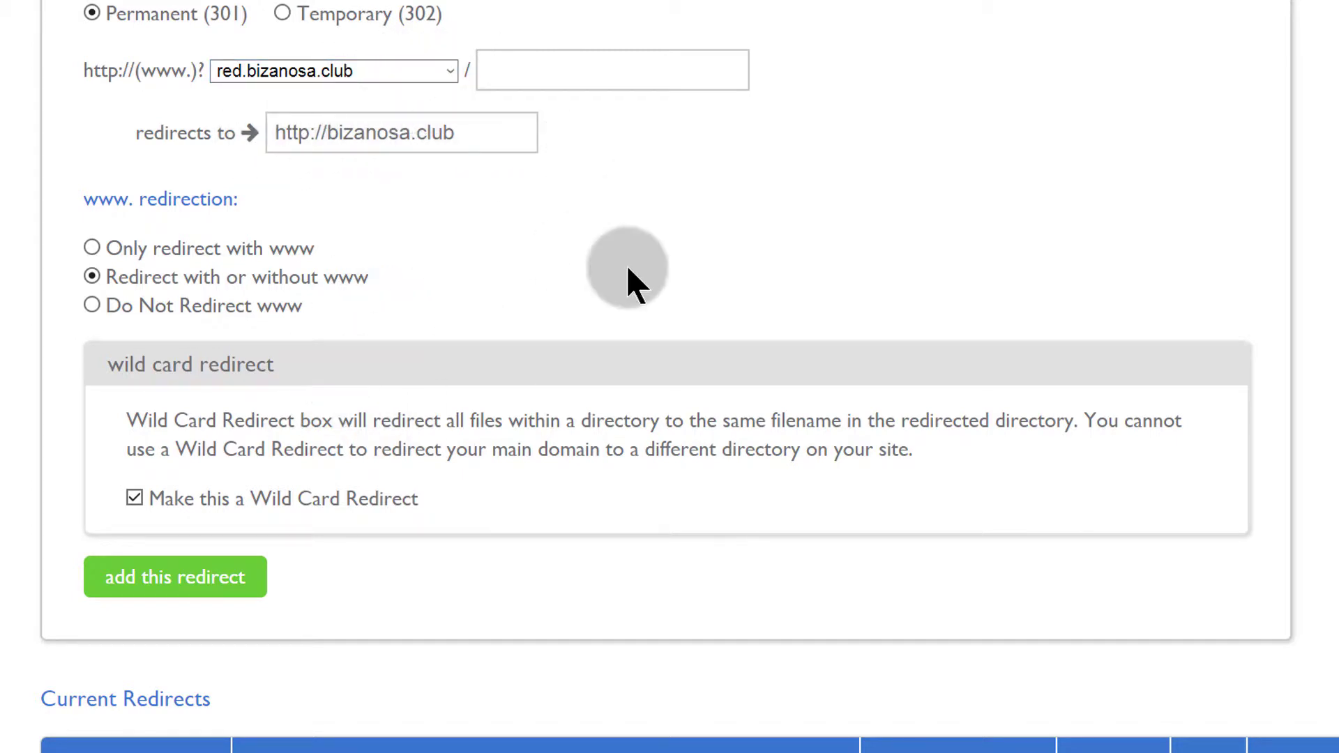
pyautogui.scroll(-2, 627, 278)
pyautogui.scroll(-2, 447, 322)
pyautogui.click(195, 325)
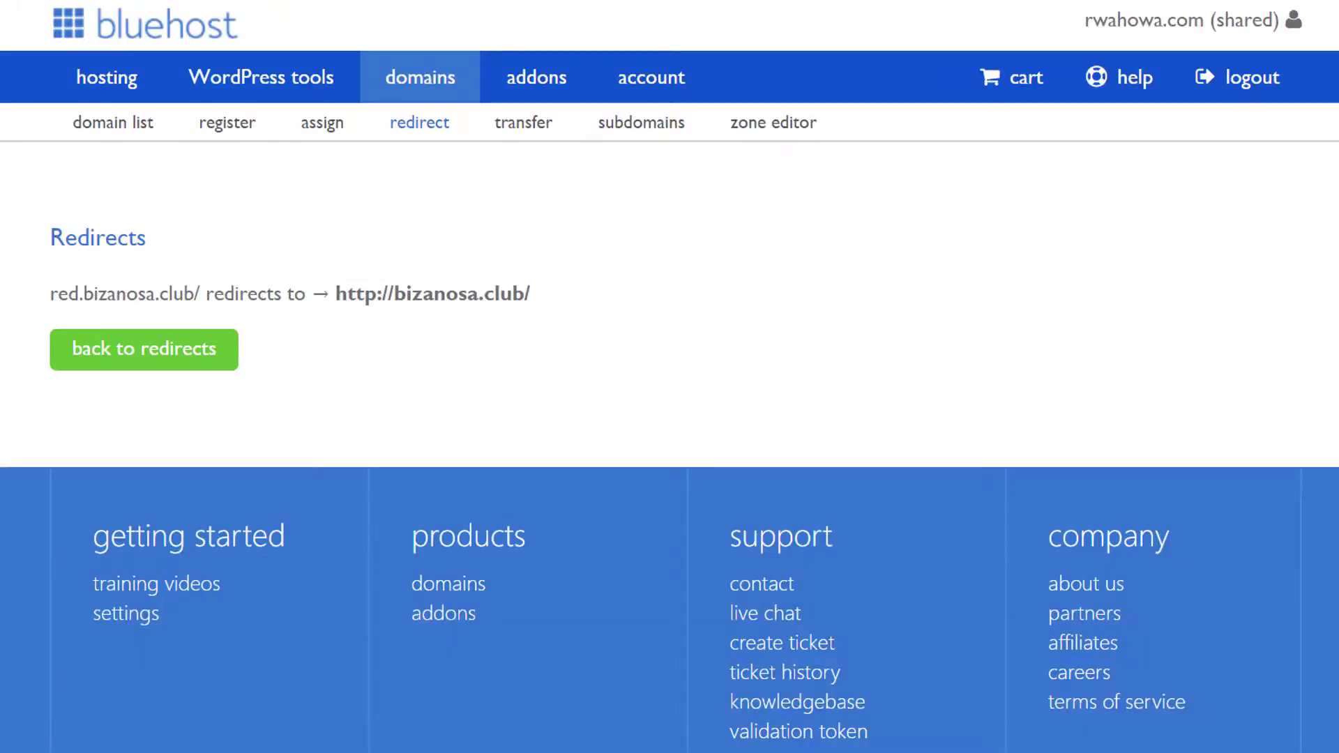
# Step: Load red.bizanosa.club in the browser to test the redirect
pyautogui.click(156, 356)
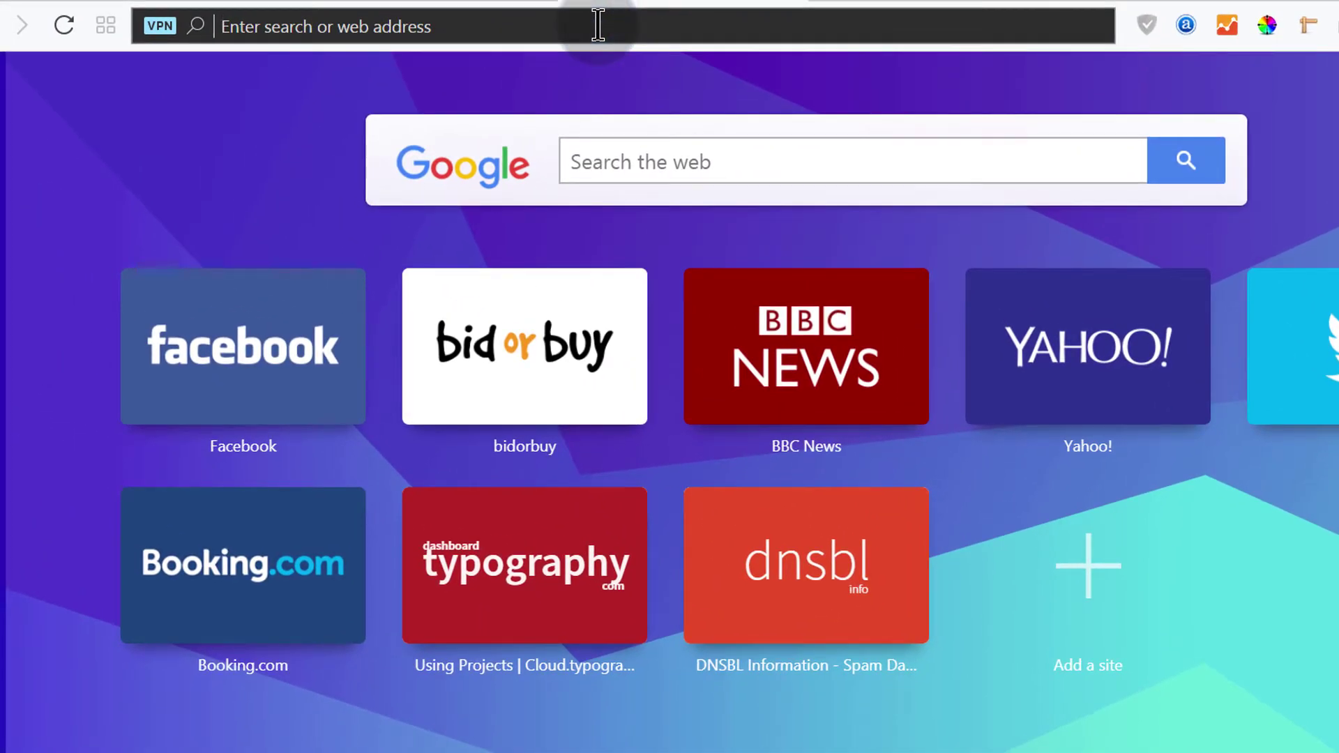
pyautogui.write('red.bizanosa.club')
pyautogui.press('Return')
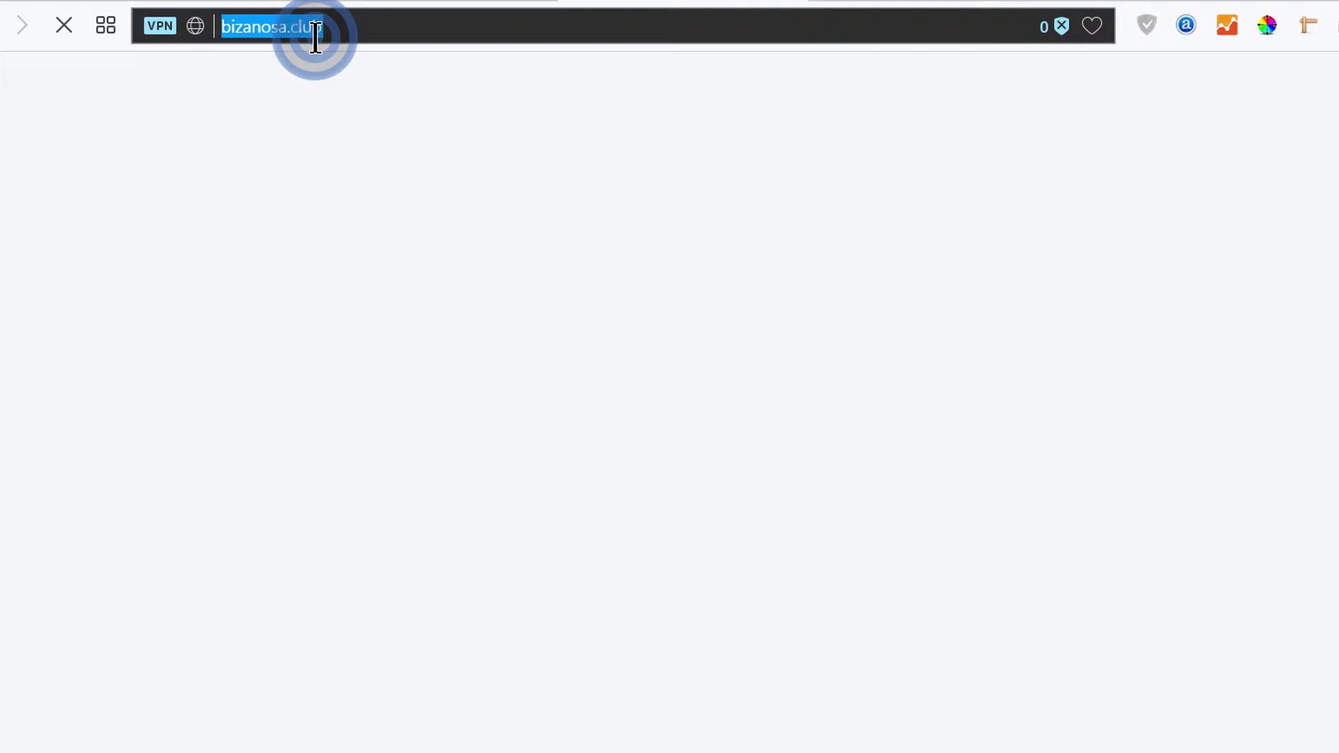
# Step: Visit a test path on red.bizanosa.club, check the redirected address, then return to Bluehost
pyautogui.write('red.bizanosa.club')
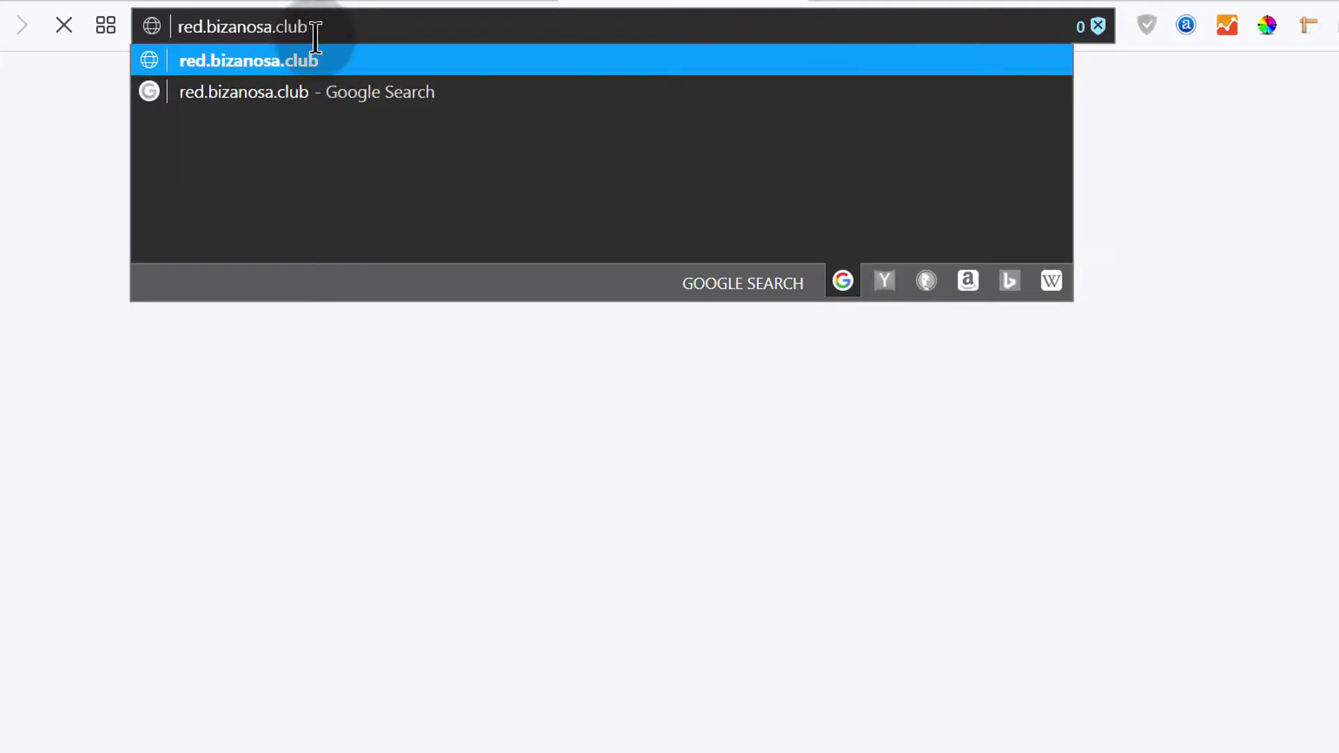
pyautogui.write('/')
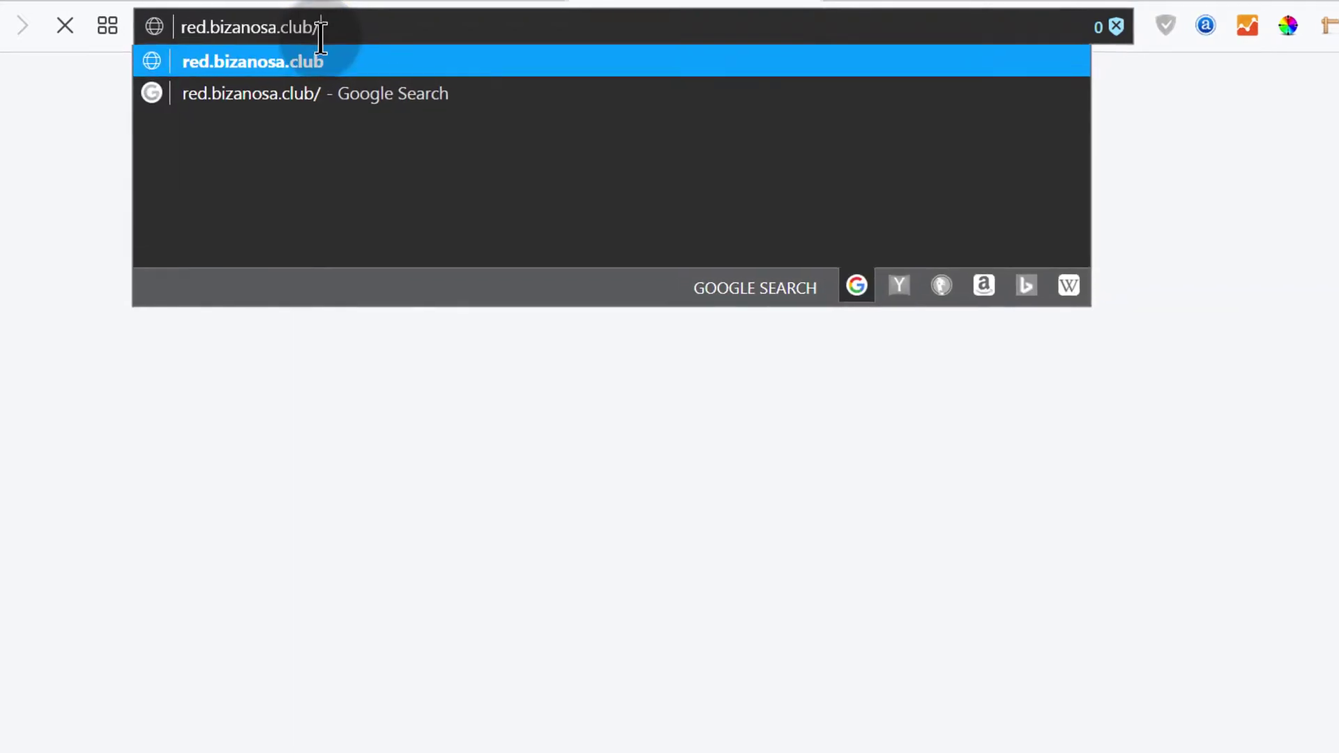
pyautogui.write('a')
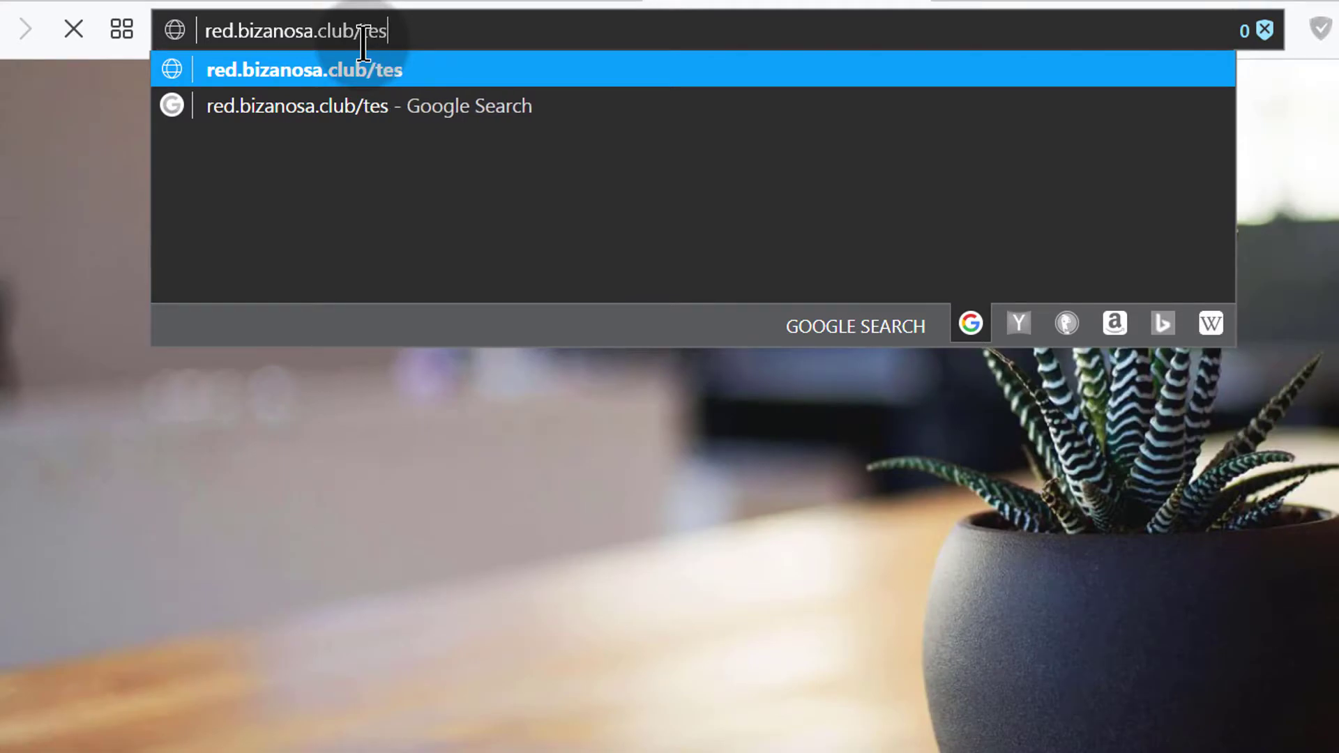
pyautogui.press('Return')
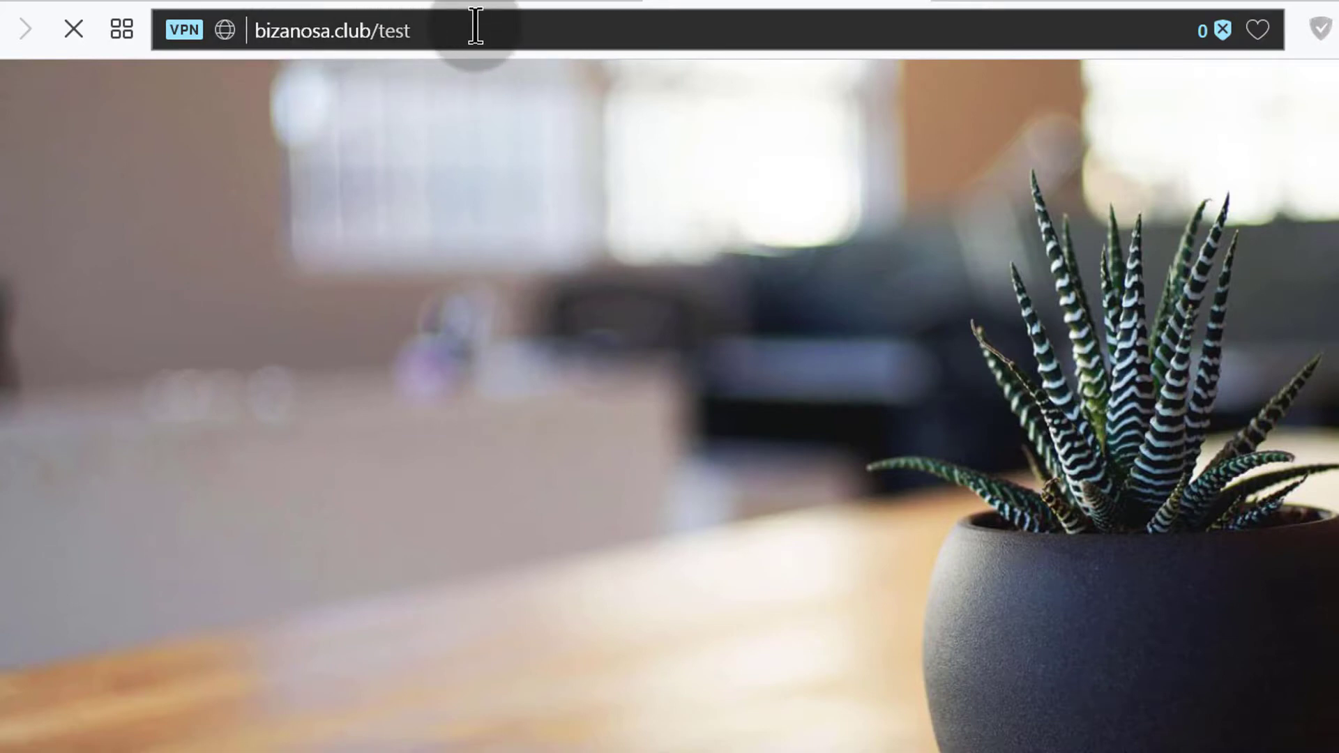
pyautogui.moveTo(426, 35); pyautogui.dragTo(385, 40)
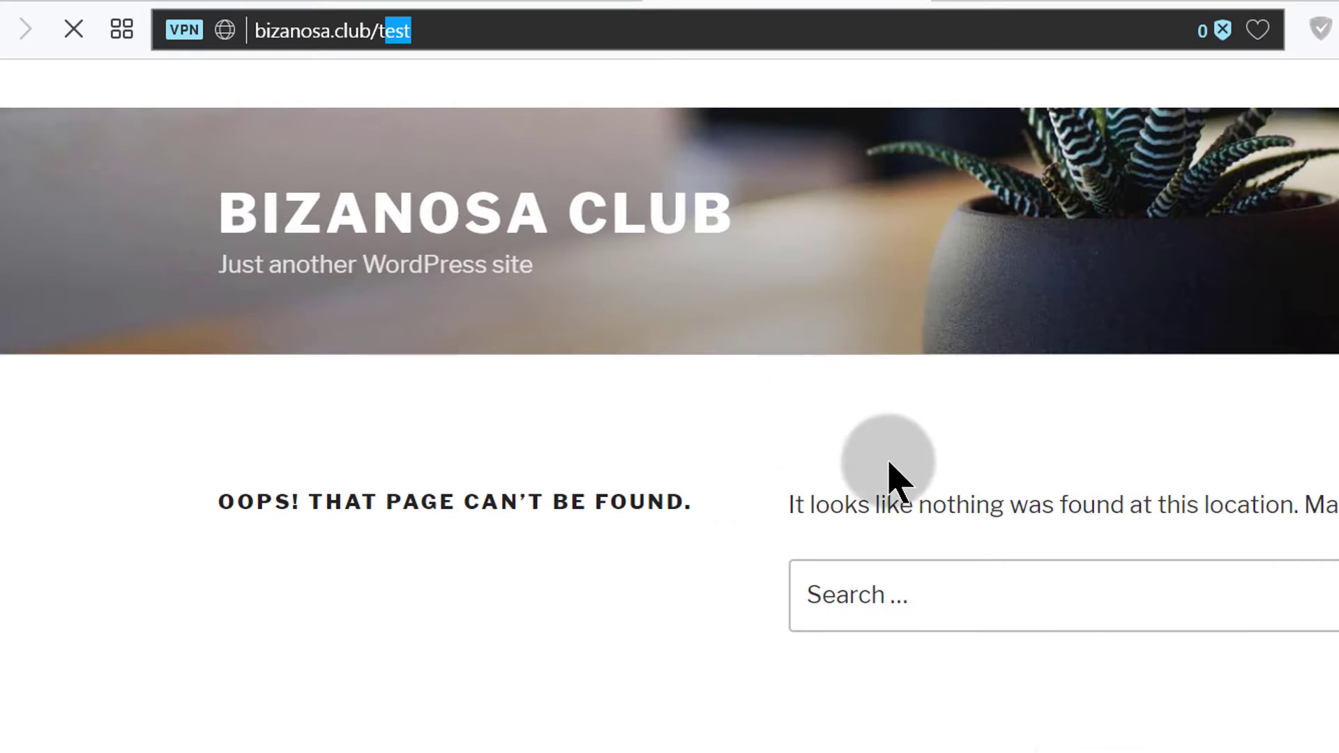
pyautogui.click(420, 3)
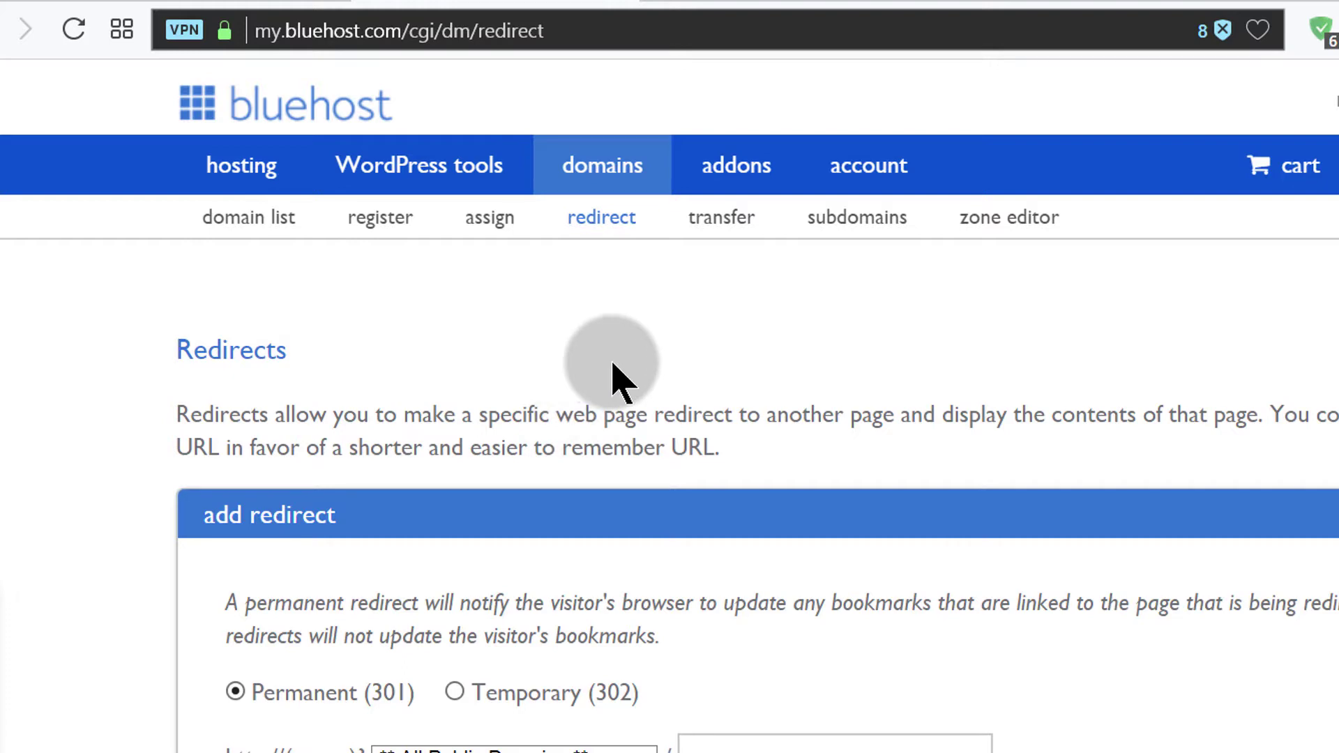
# Step: Open Domain Manager in a new tab
pyautogui.scroll(-10, 614, 377)
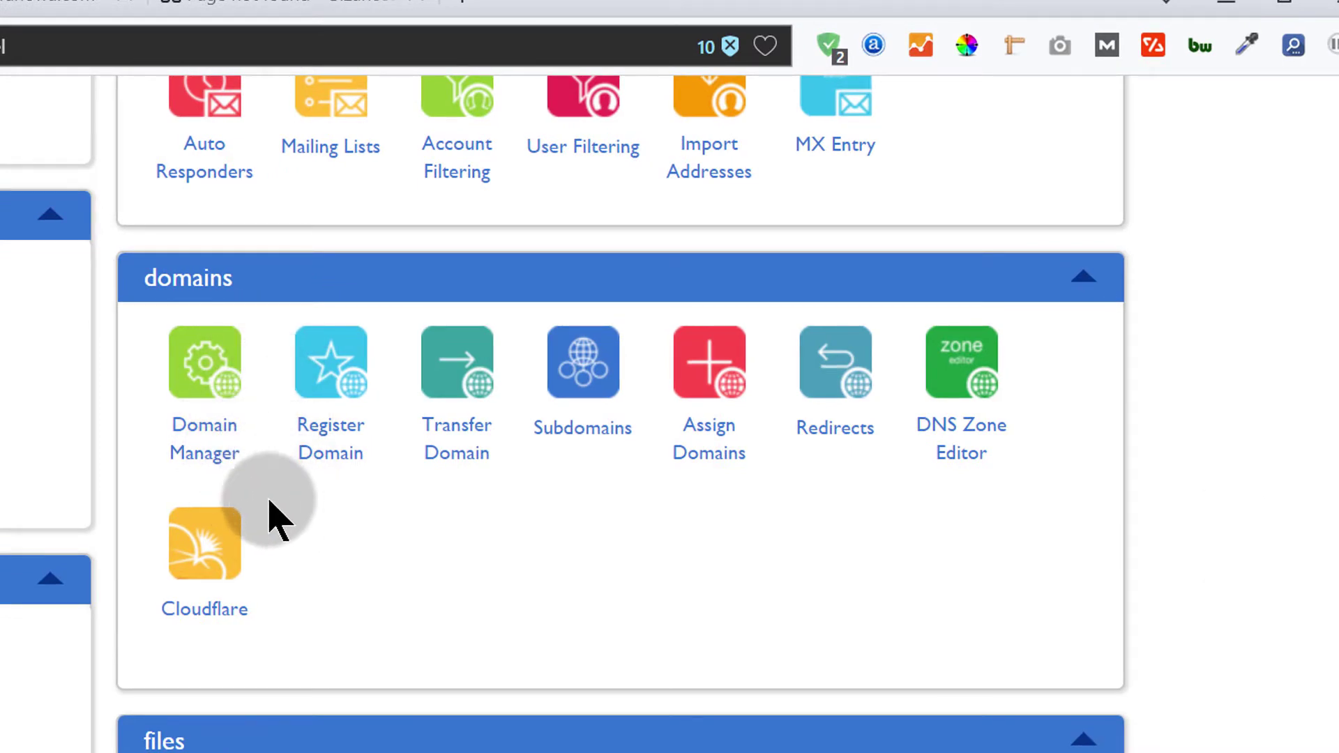
pyautogui.rightClick(213, 443)
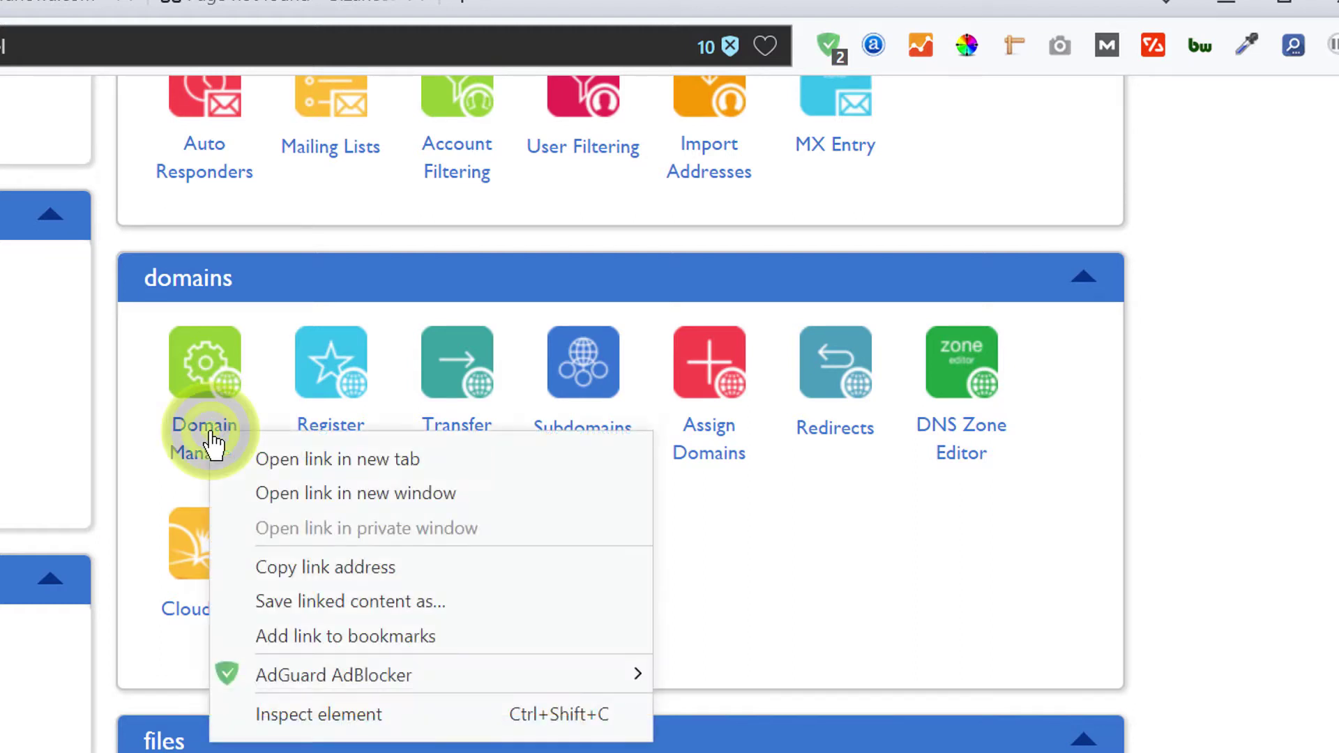
pyautogui.click(288, 463)
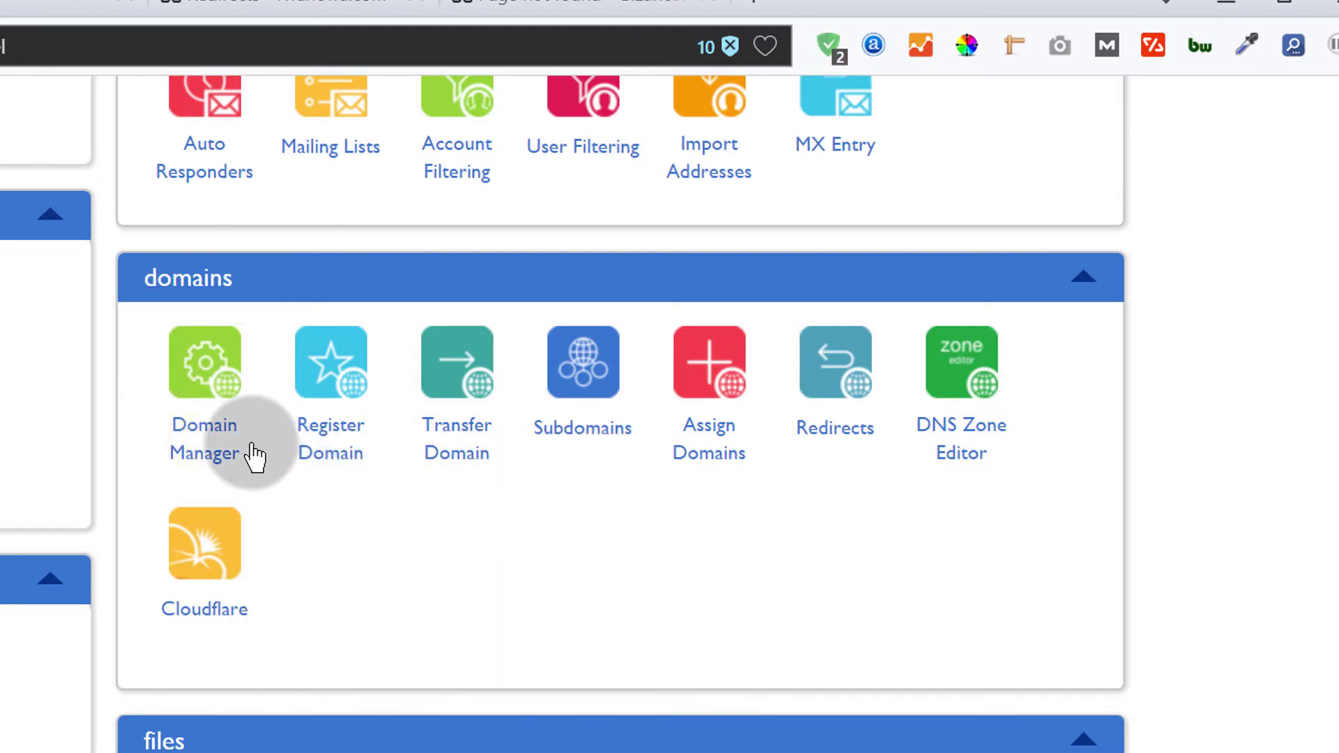
pyautogui.click(246, 487)
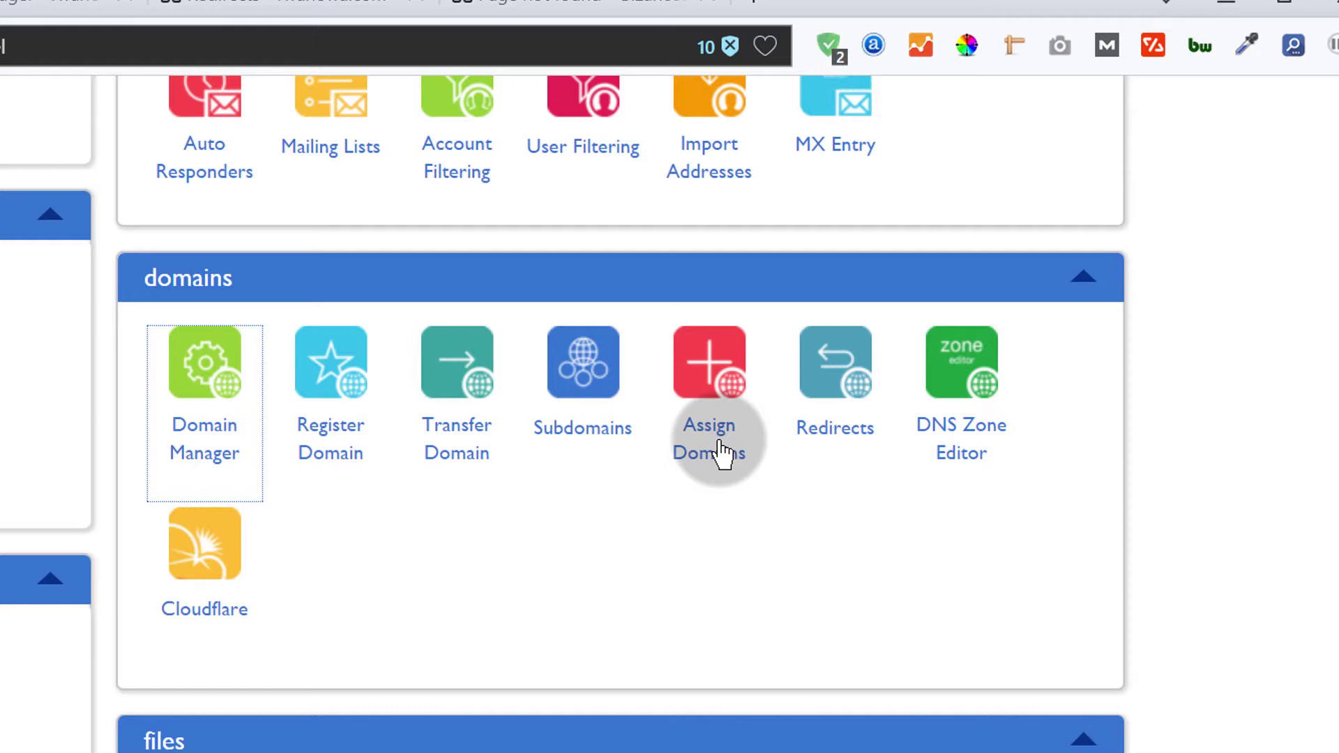
# Step: Open DNS Zone Editor in a new tab and switch to the domains page
pyautogui.rightClick(964, 437)
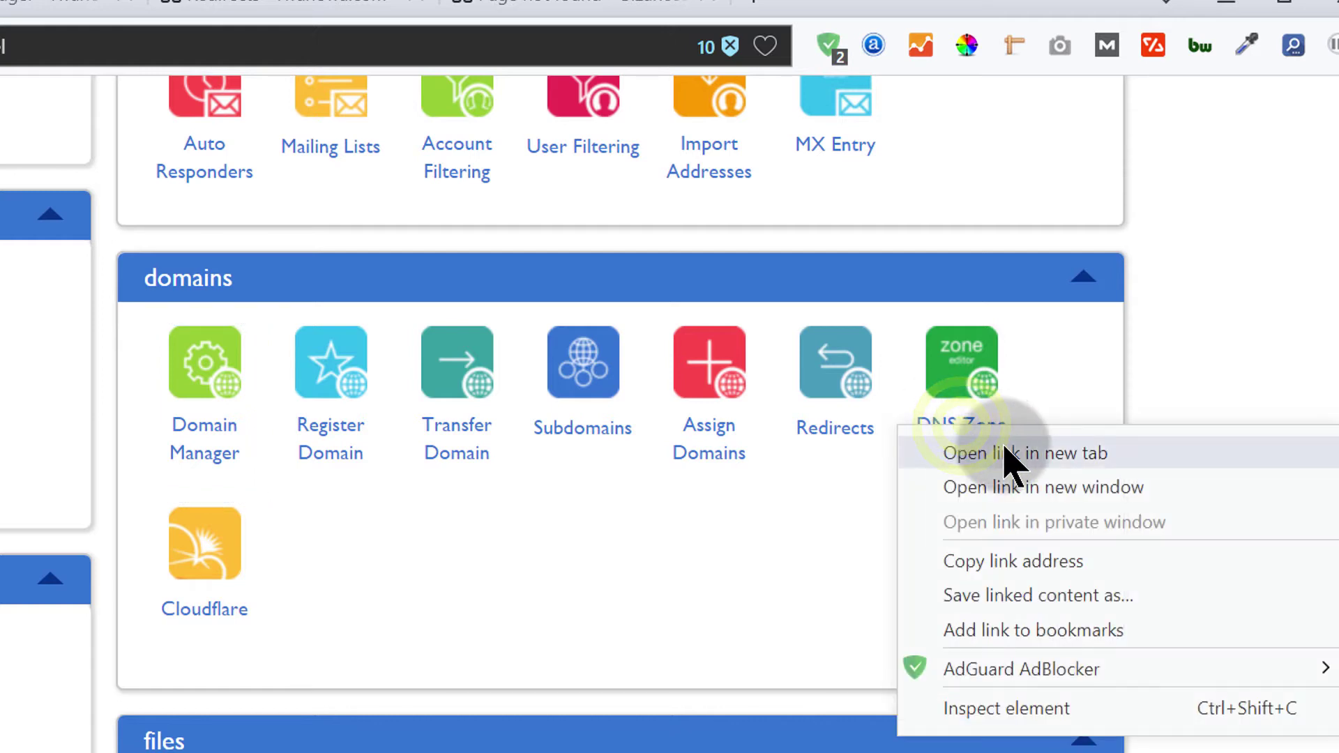
pyautogui.click(1009, 453)
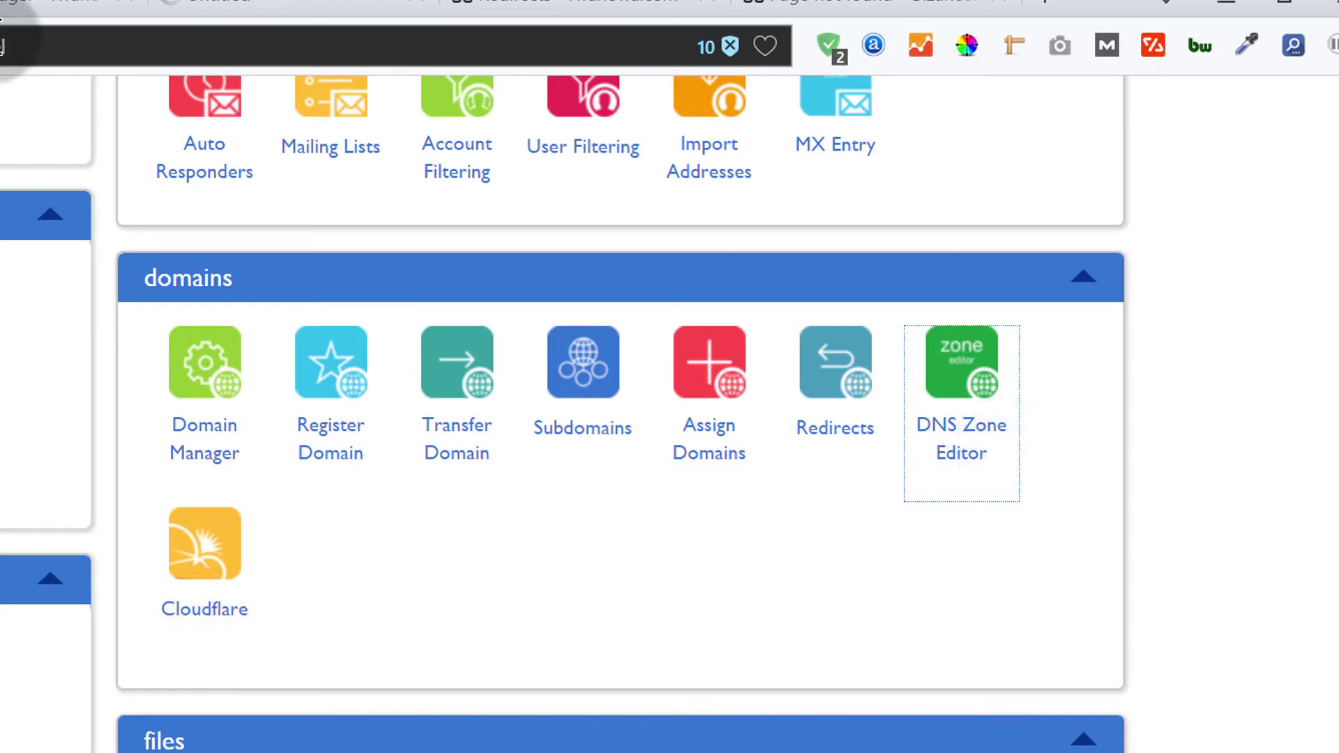
pyautogui.click(21, 8)
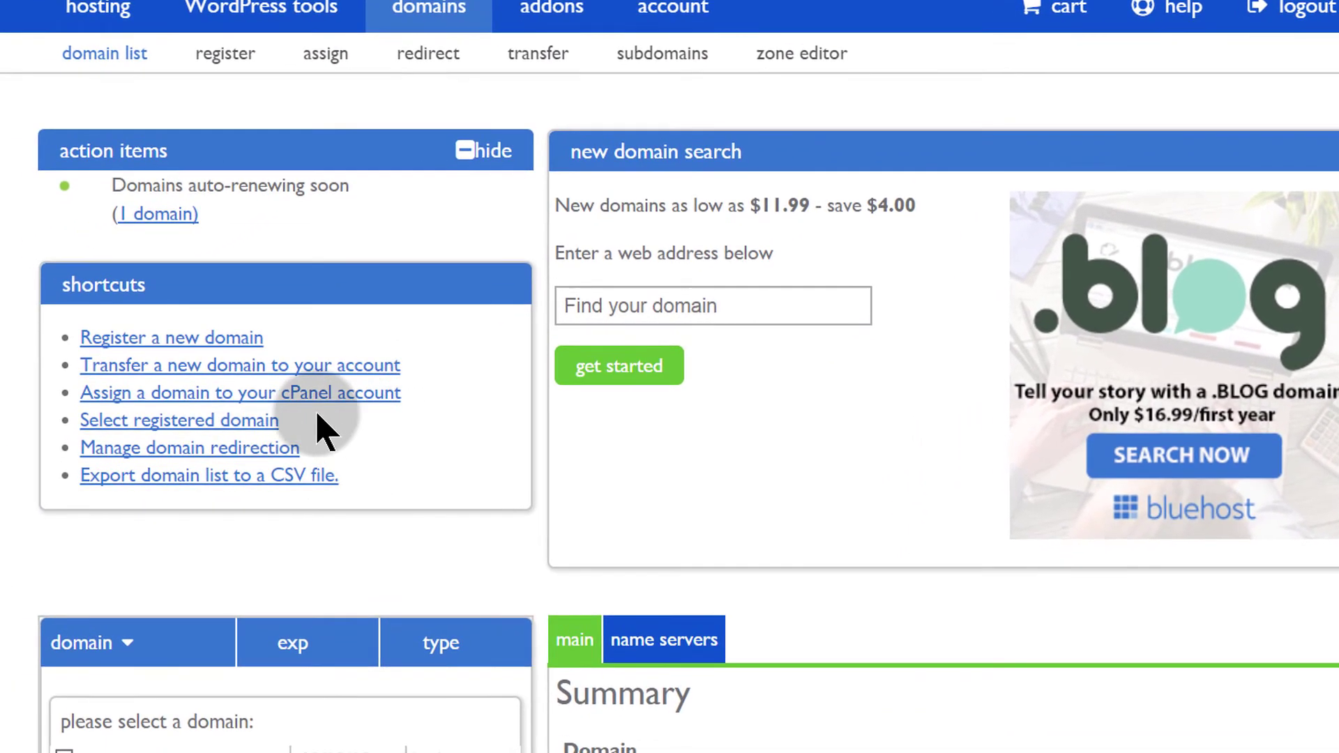
# Step: Show bizanosa.club's details in the domain list
pyautogui.scroll(-8, 847, 415)
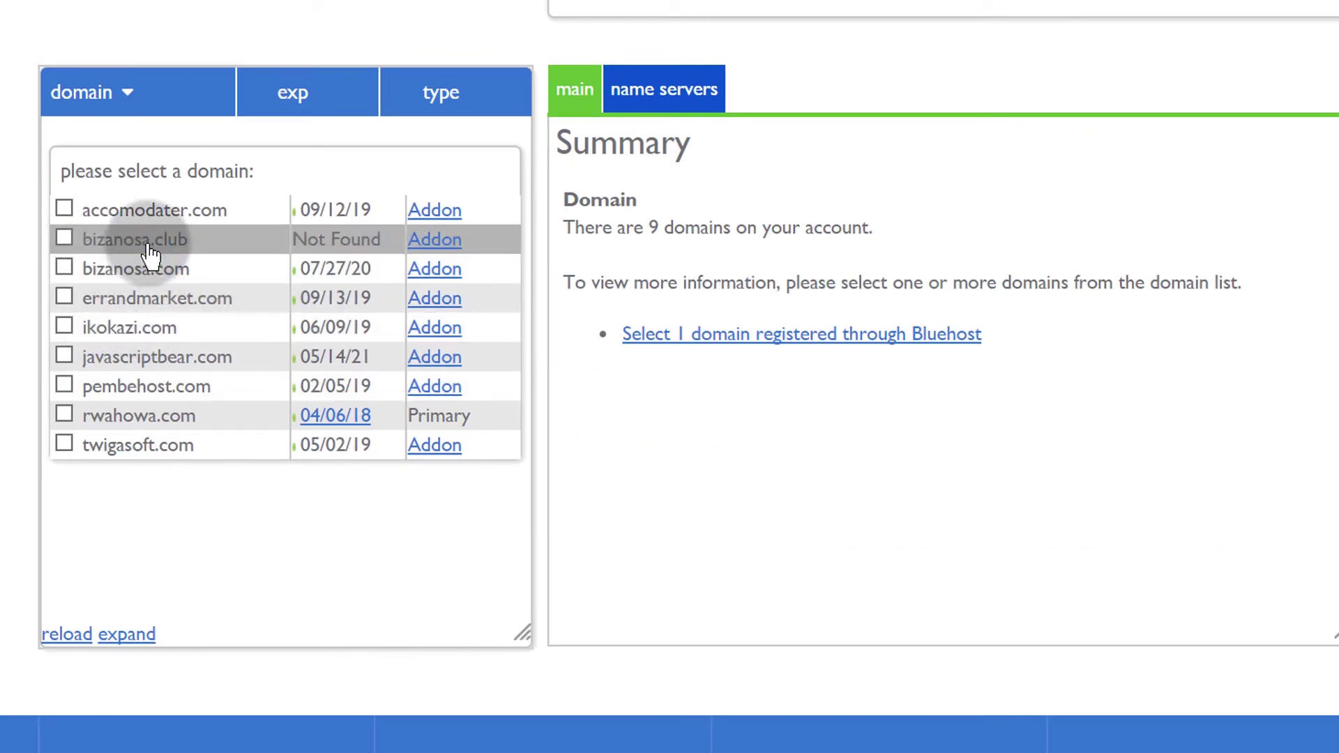
pyautogui.click(150, 250)
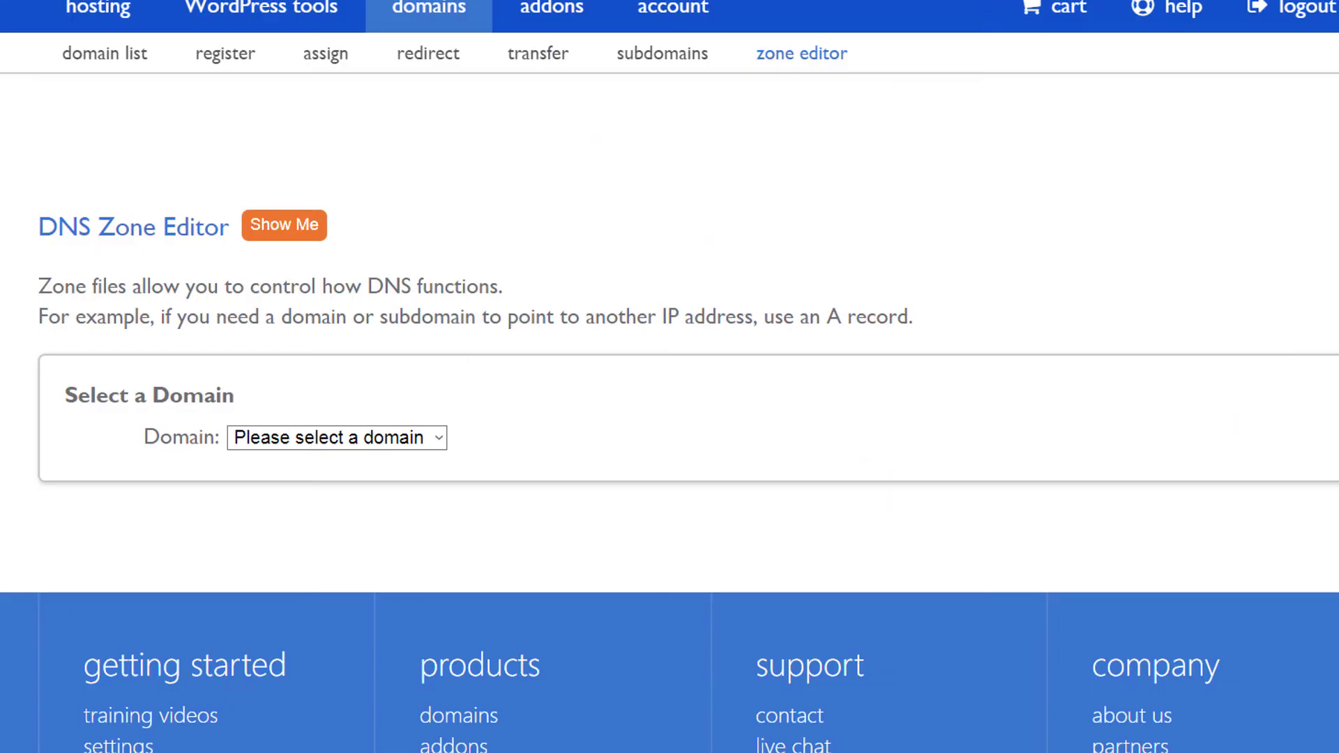
# Step: Load the zone file records for bizanosa.club in the DNS Zone Editor
pyautogui.scroll(-3, 732, 197)
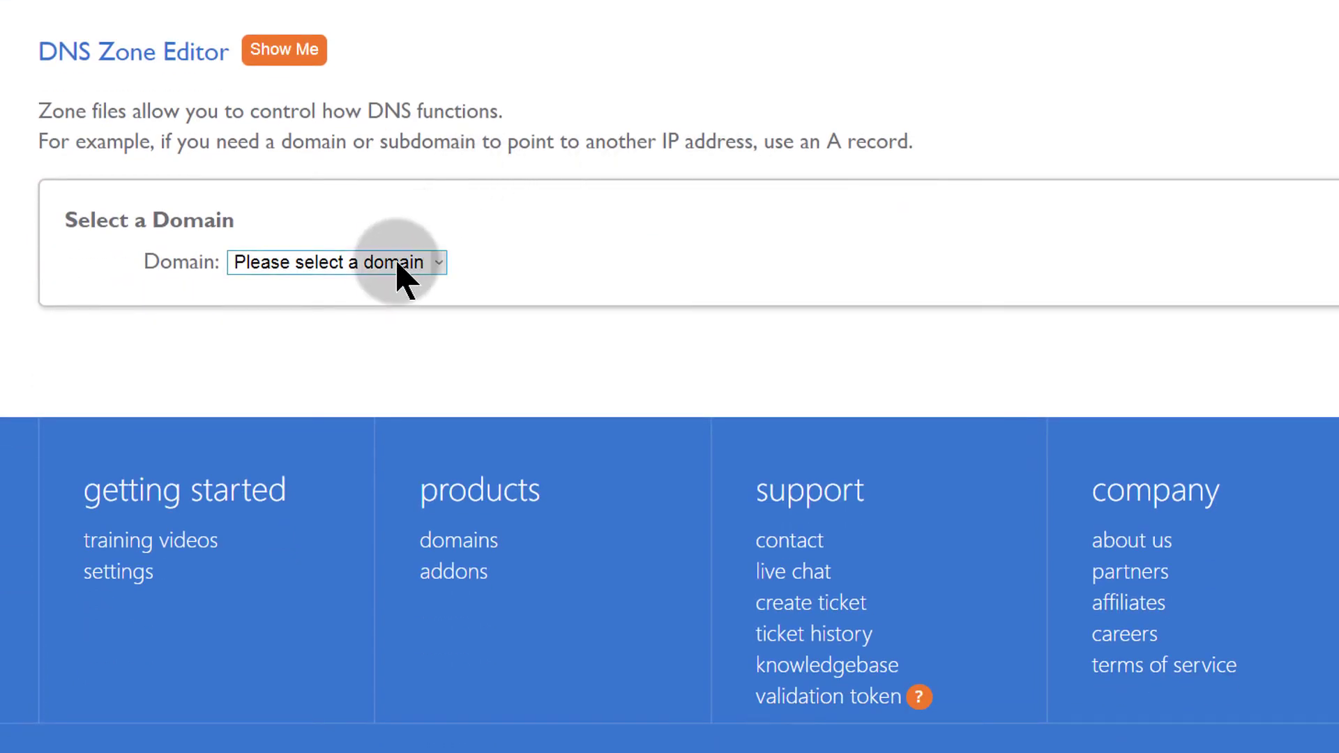
pyautogui.click(397, 263)
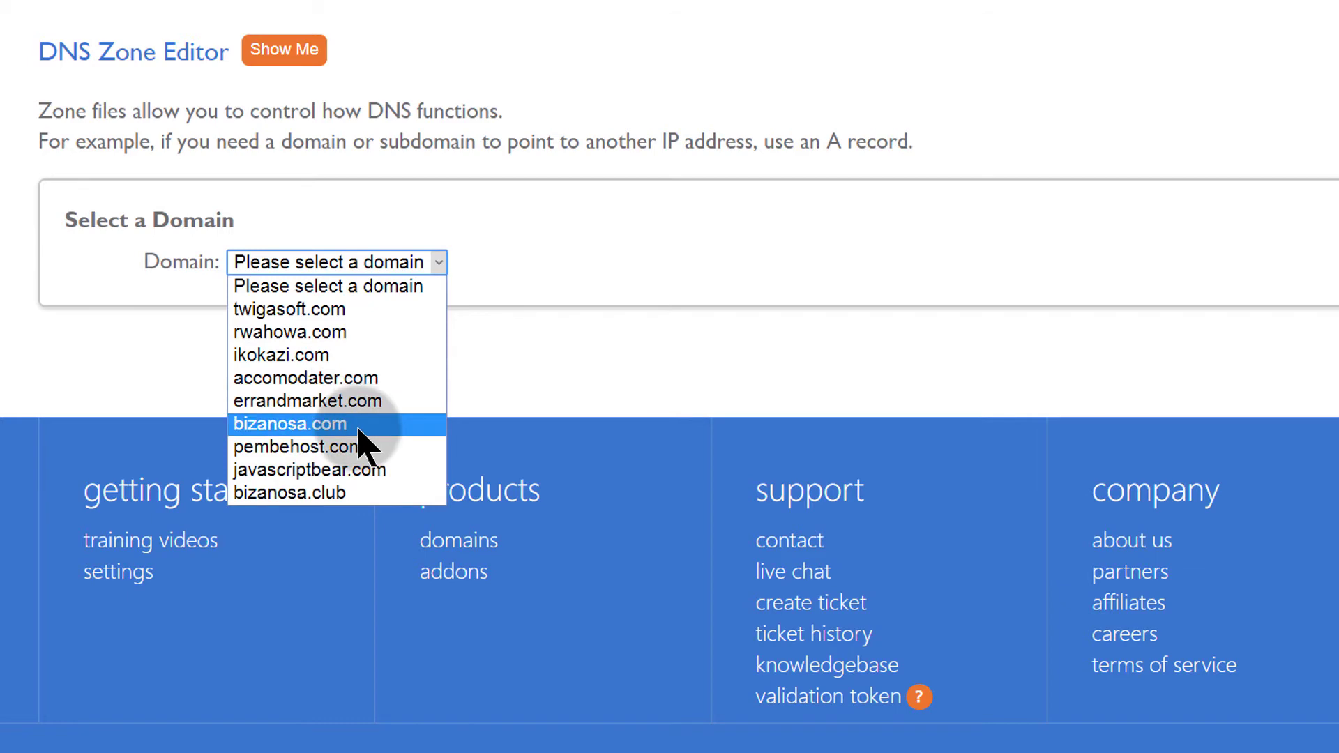
pyautogui.click(347, 496)
pyautogui.scroll(-4, 357, 150)
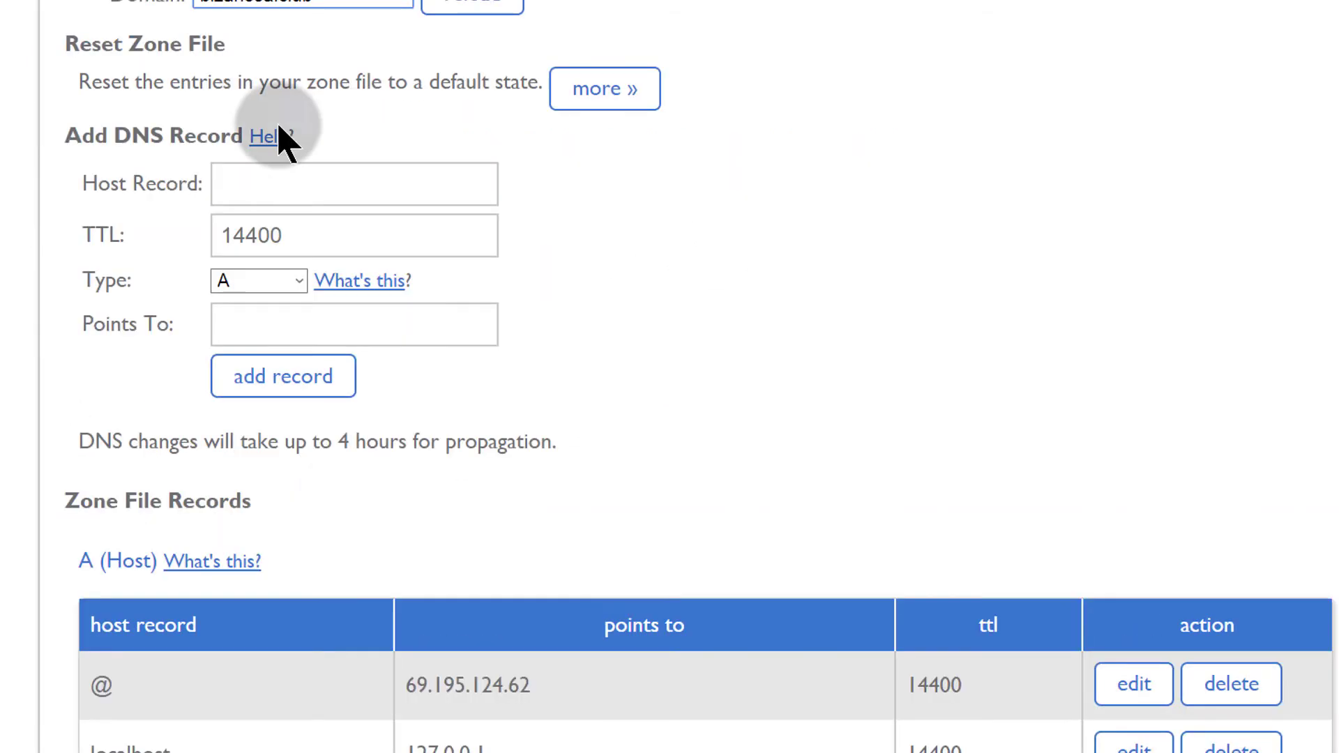
pyautogui.click(275, 180)
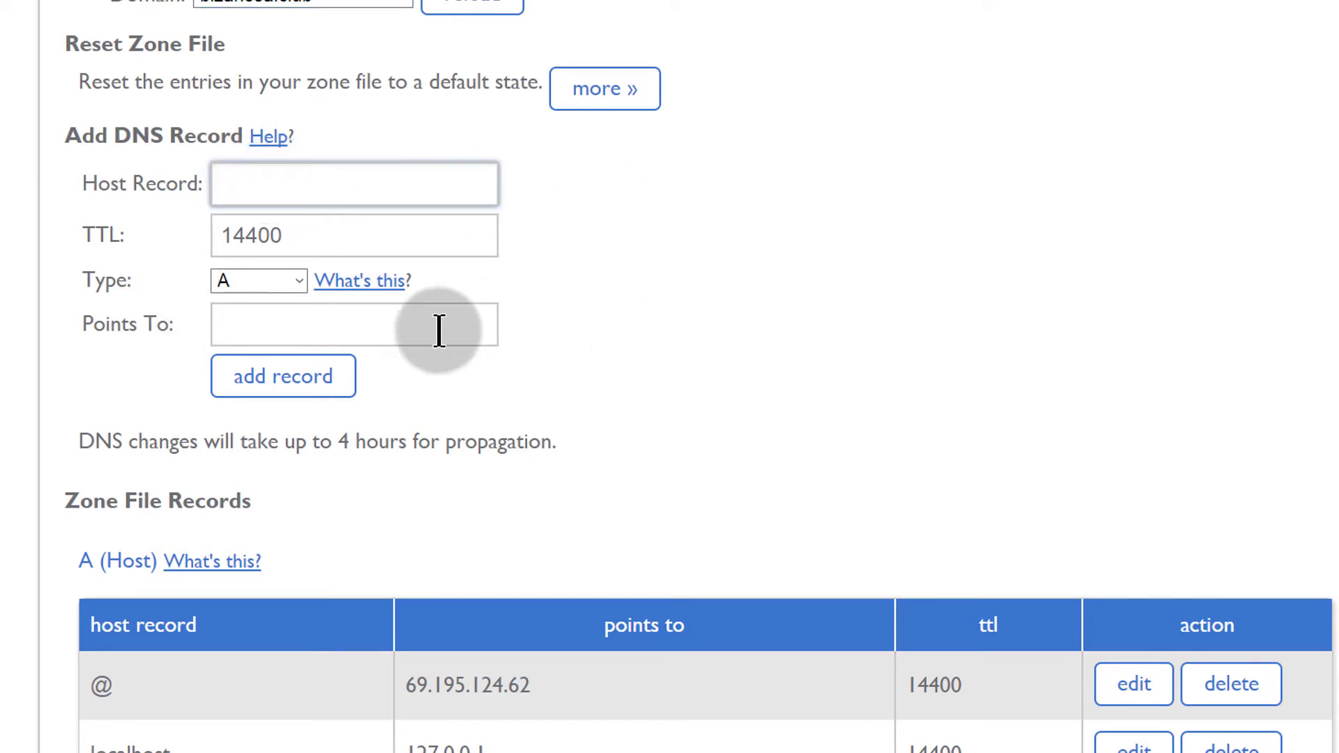
# Step: Scroll through the zone records and review the DNS record types, leaving A selected
pyautogui.scroll(-2, 680, 202)
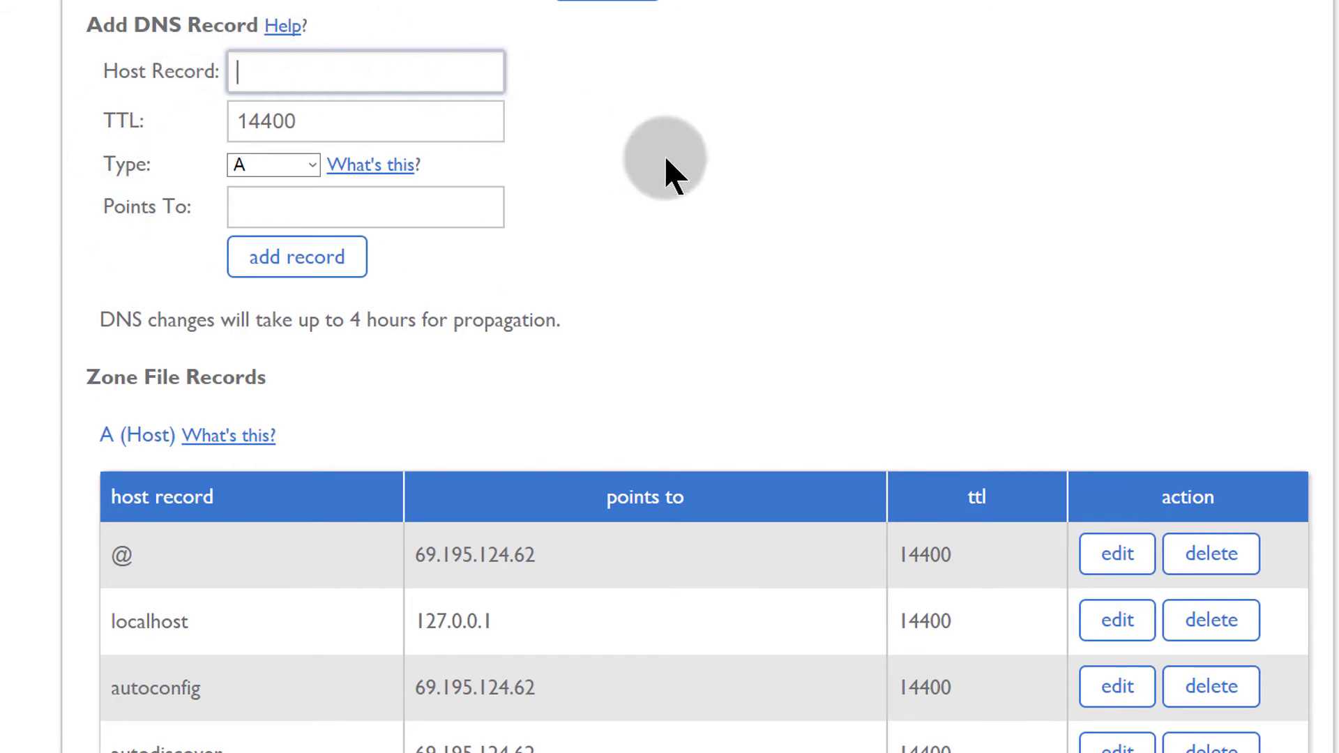
pyautogui.scroll(-6, 669, 171)
pyautogui.scroll(4, 627, 148)
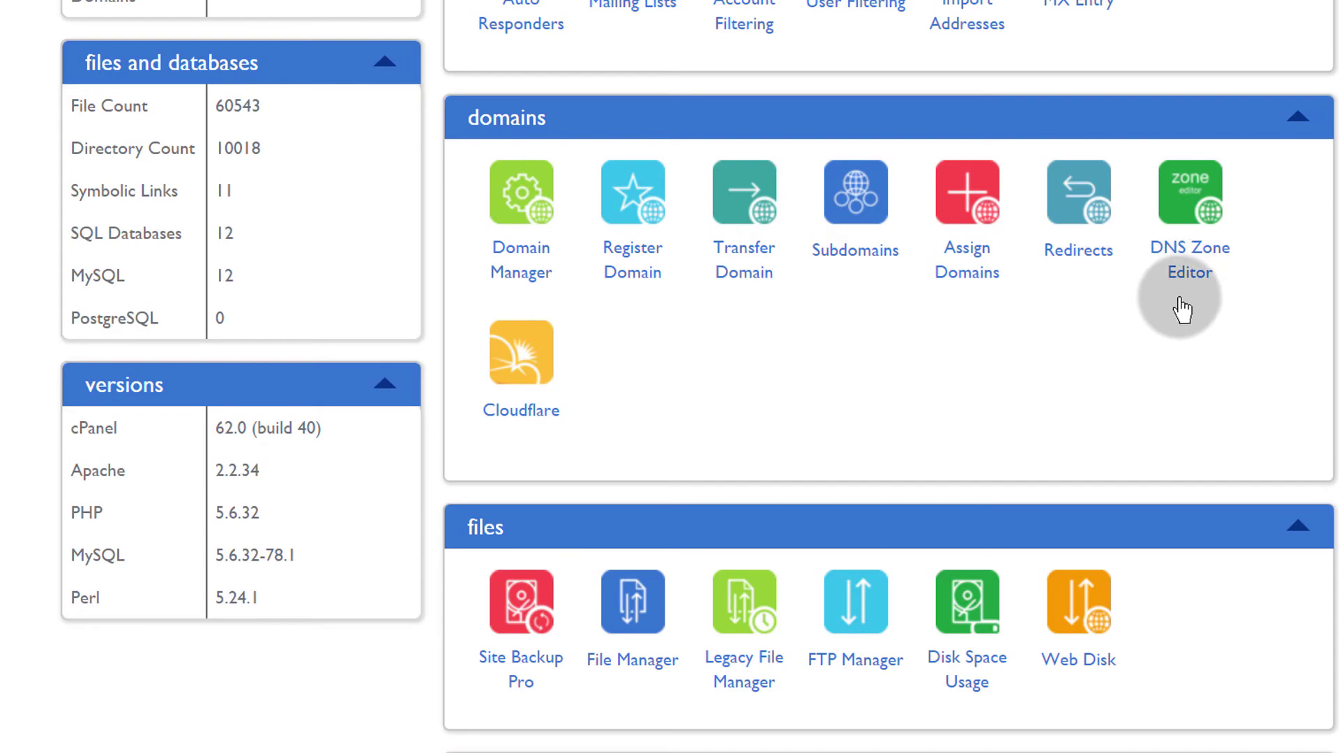
pyautogui.click(1186, 276)
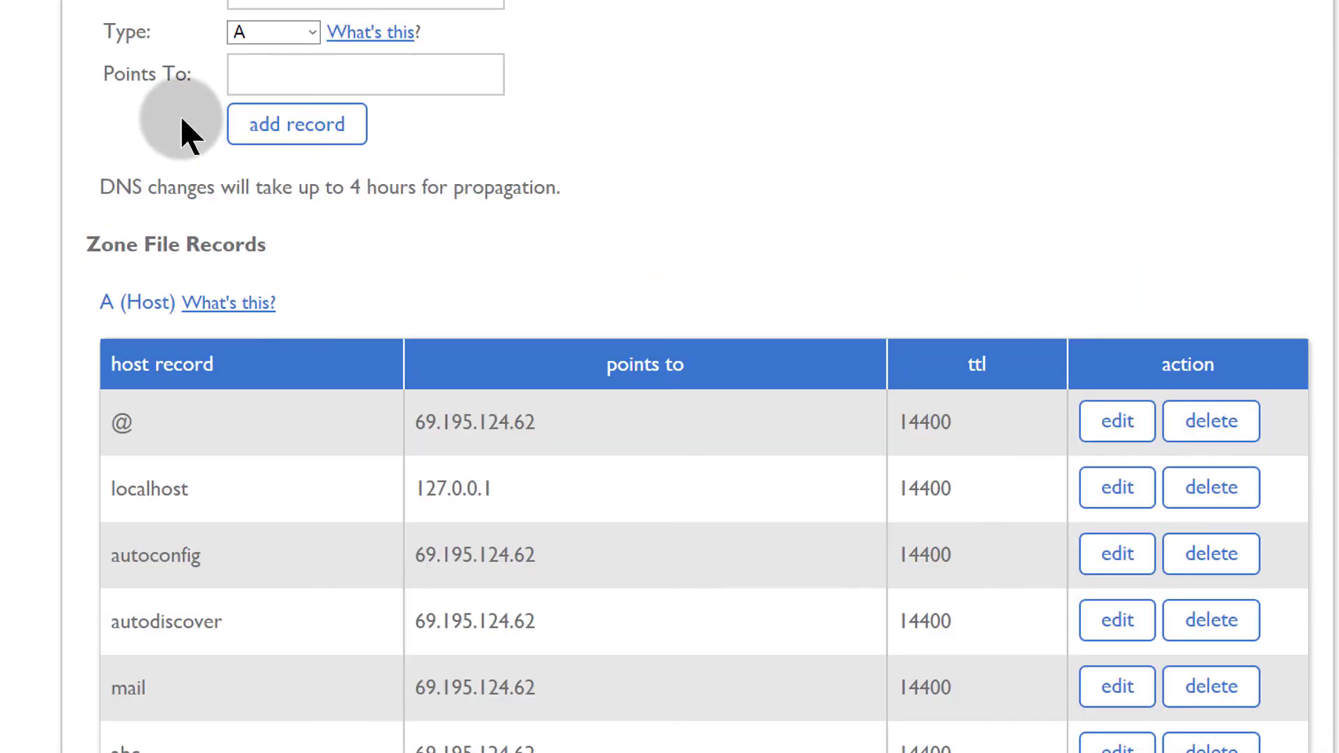
pyautogui.click(274, 33)
pyautogui.click(733, 148)
pyautogui.scroll(6, 719, 104)
pyautogui.scroll(1, 713, 82)
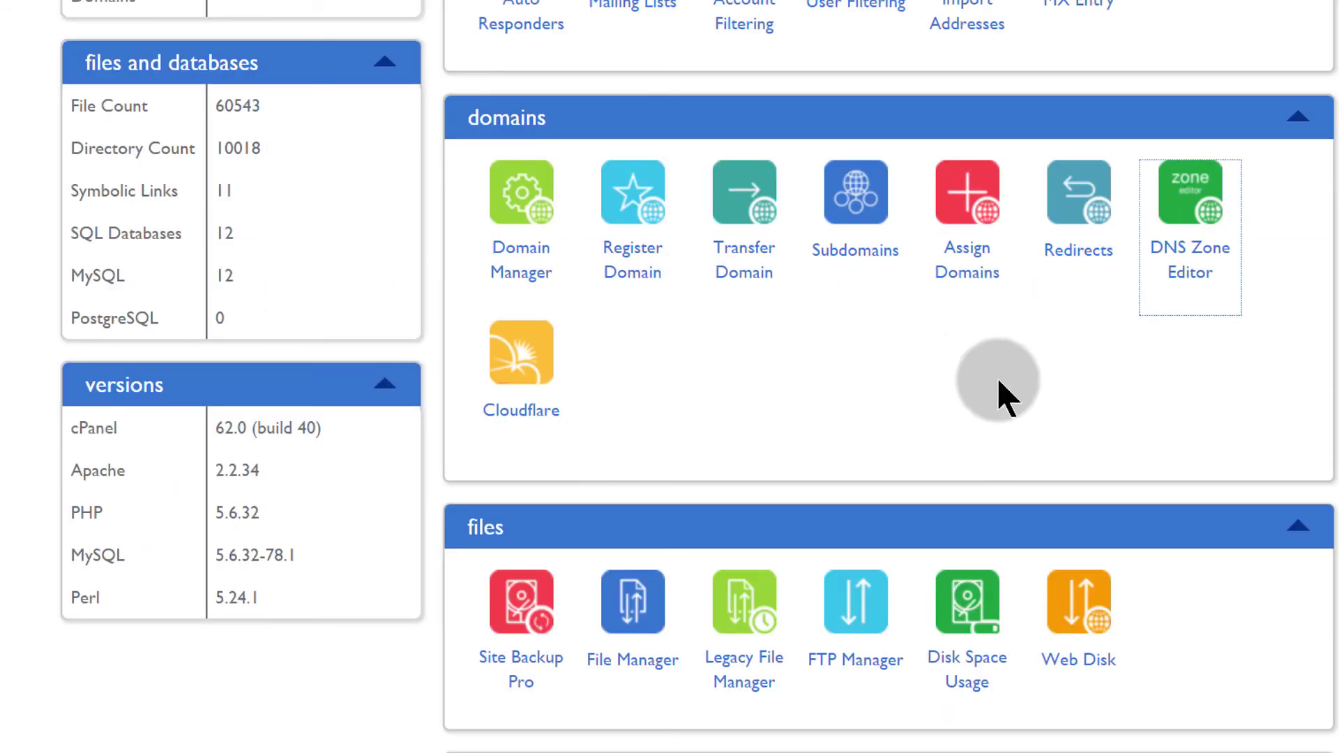
pyautogui.scroll(5, 767, 321)
pyautogui.scroll(5, 150, 185)
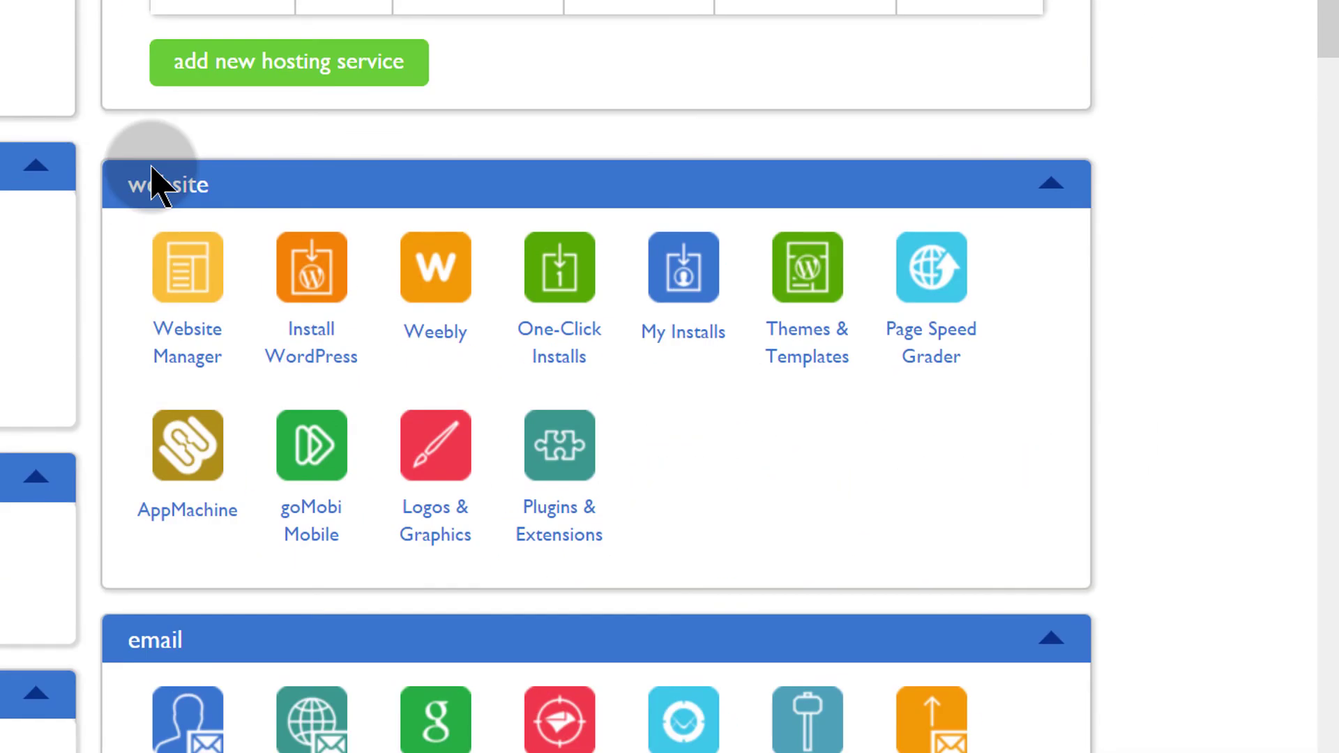
pyautogui.scroll(-10, 194, 203)
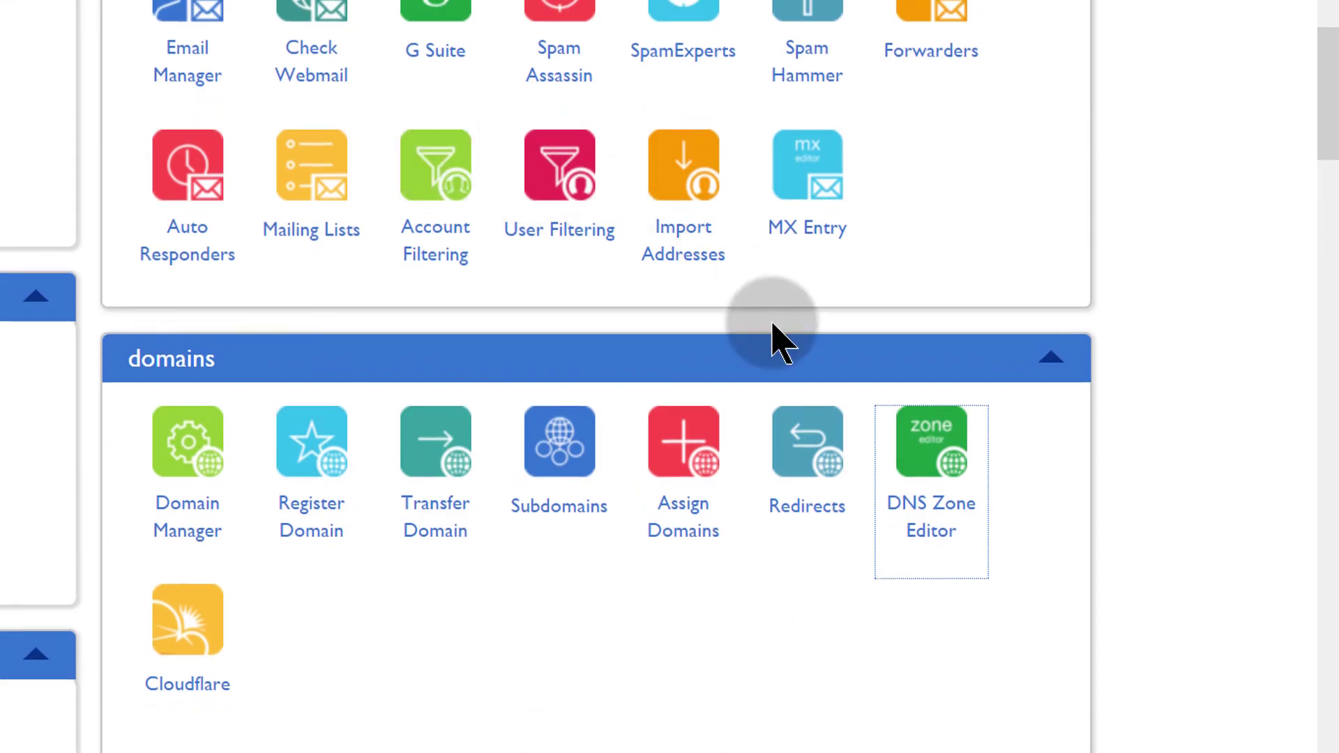
pyautogui.scroll(-5, 342, 391)
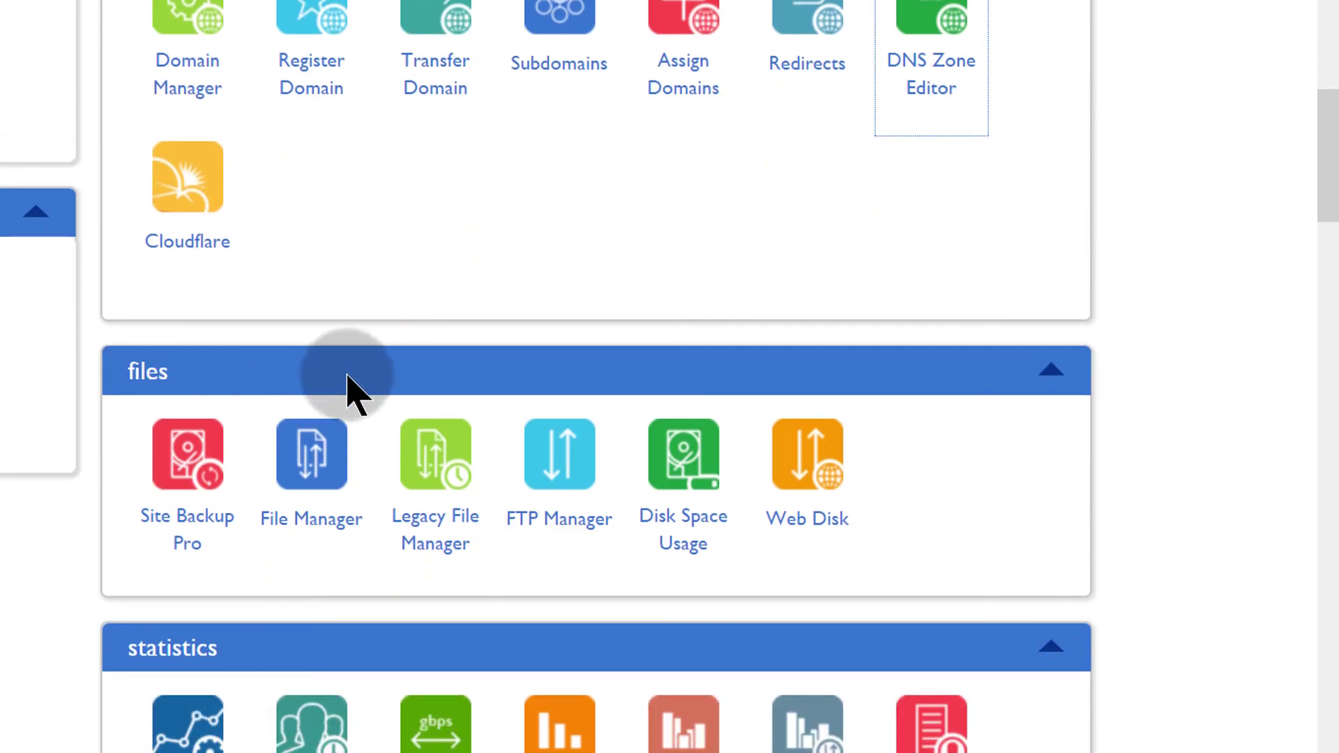
pyautogui.scroll(-2, 419, 377)
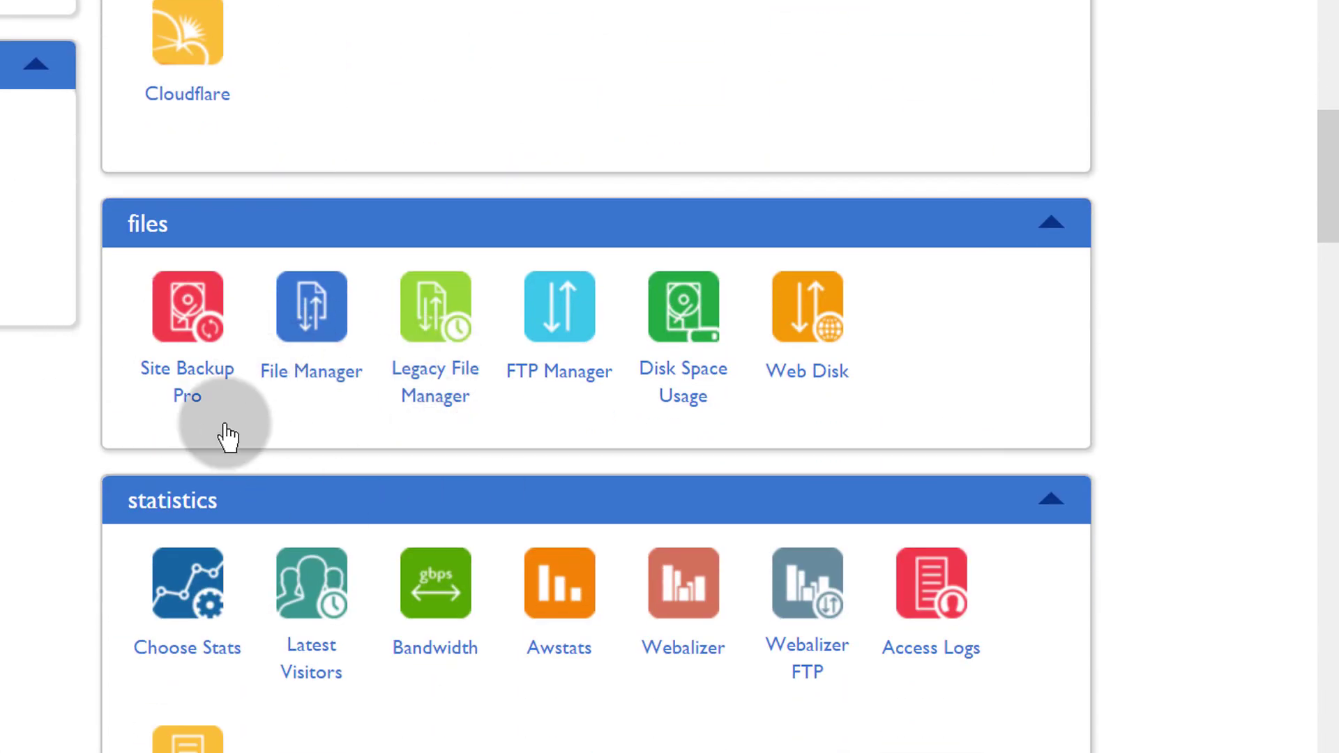